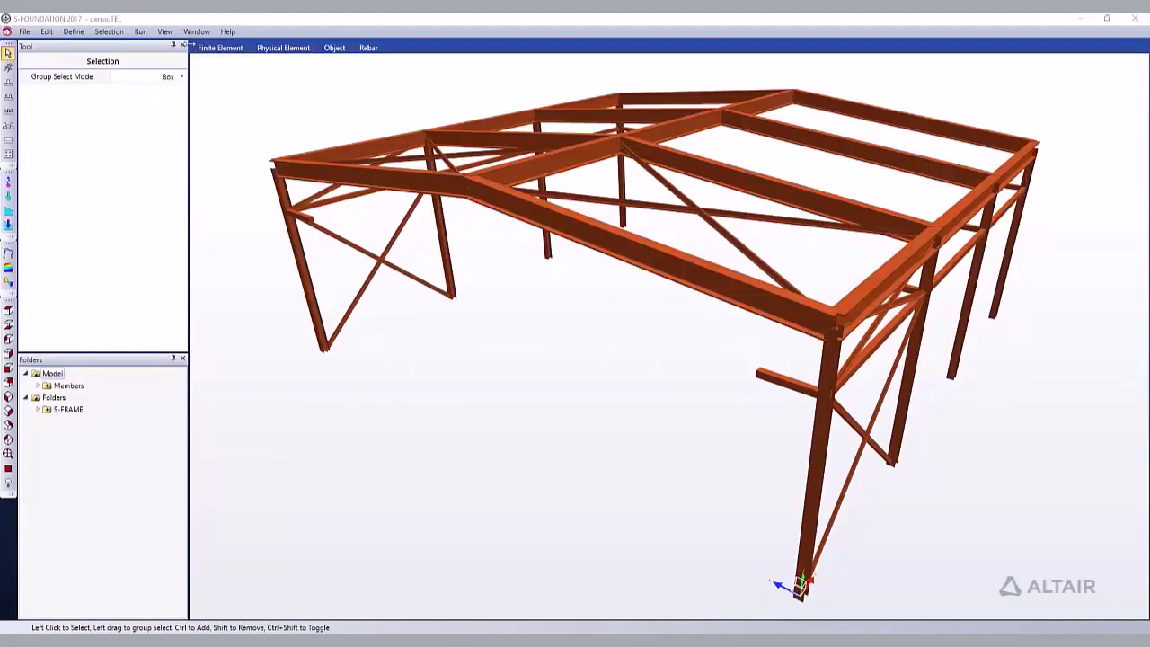
Open the Spreadsheet window and display the Members table from the Geometry input data
{"action": "left_click", "coordinate": [196, 33]}
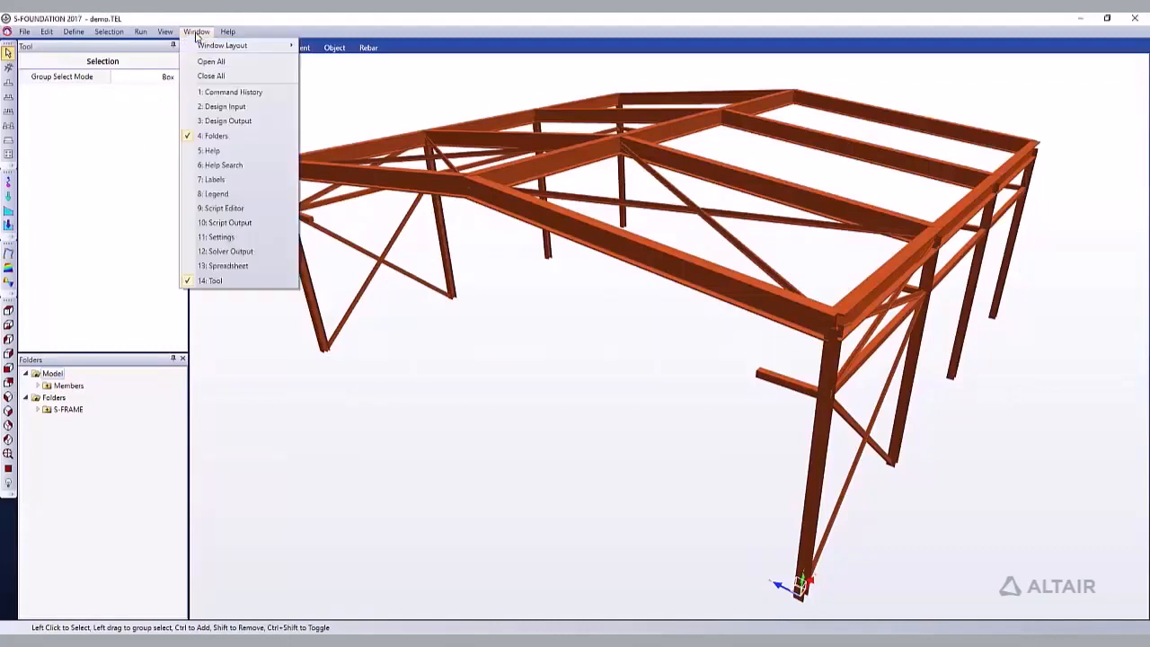
{"action": "left_click", "coordinate": [257, 266]}
{"action": "left_click", "coordinate": [344, 349]}
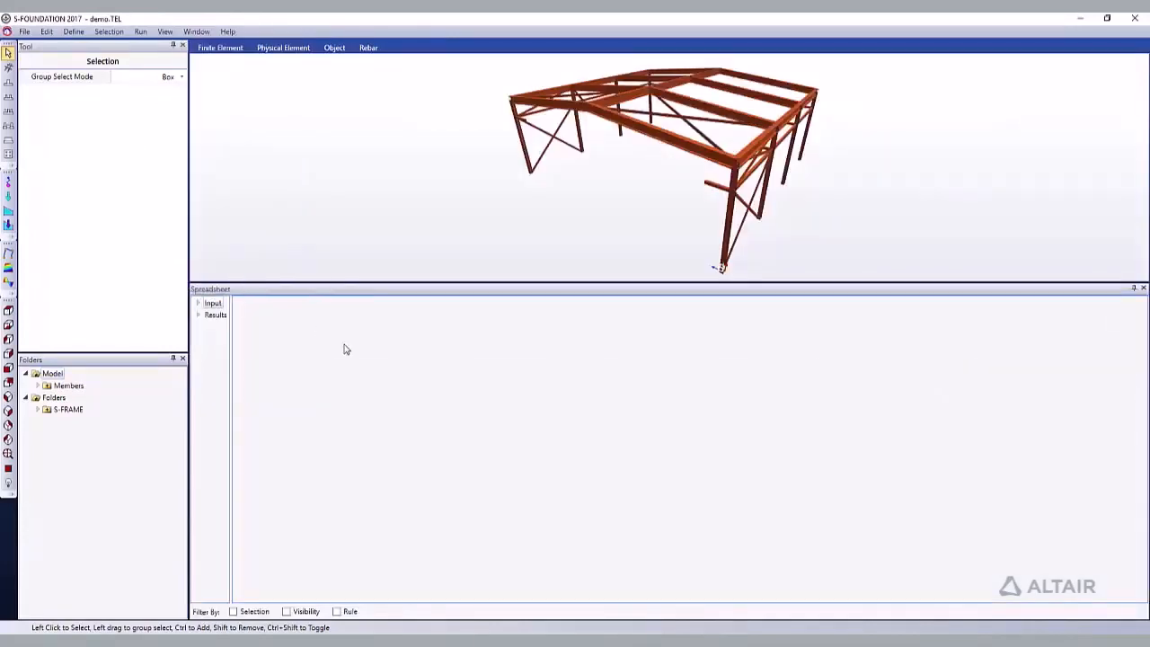
{"action": "left_click", "coordinate": [199, 304]}
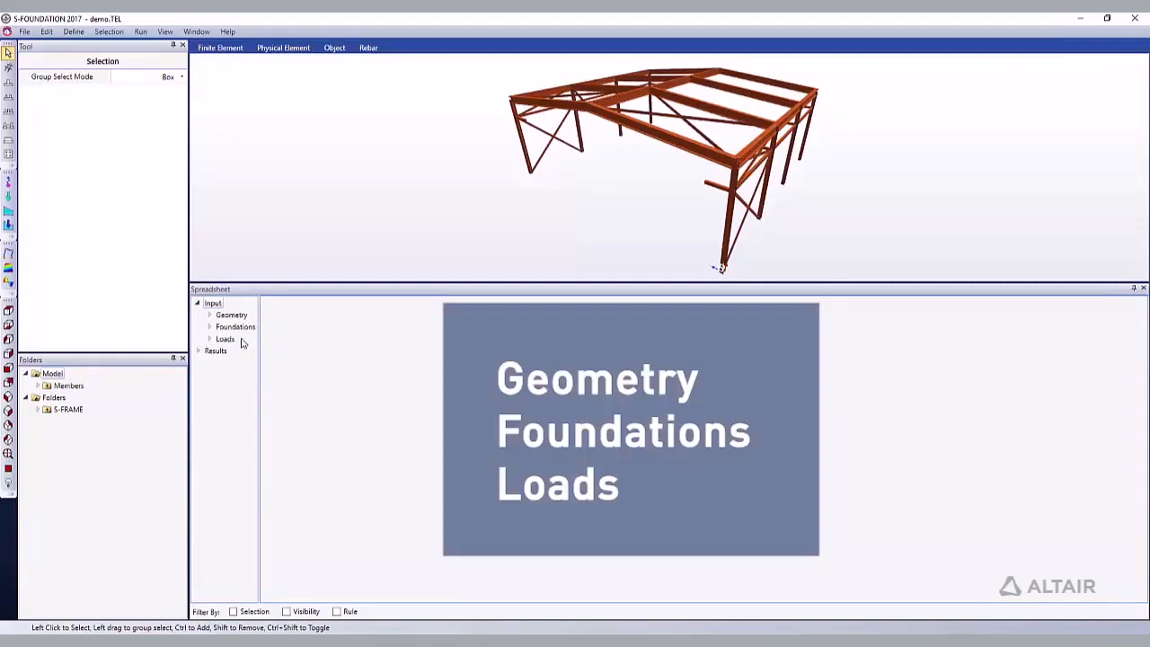
{"action": "left_click", "coordinate": [209, 314]}
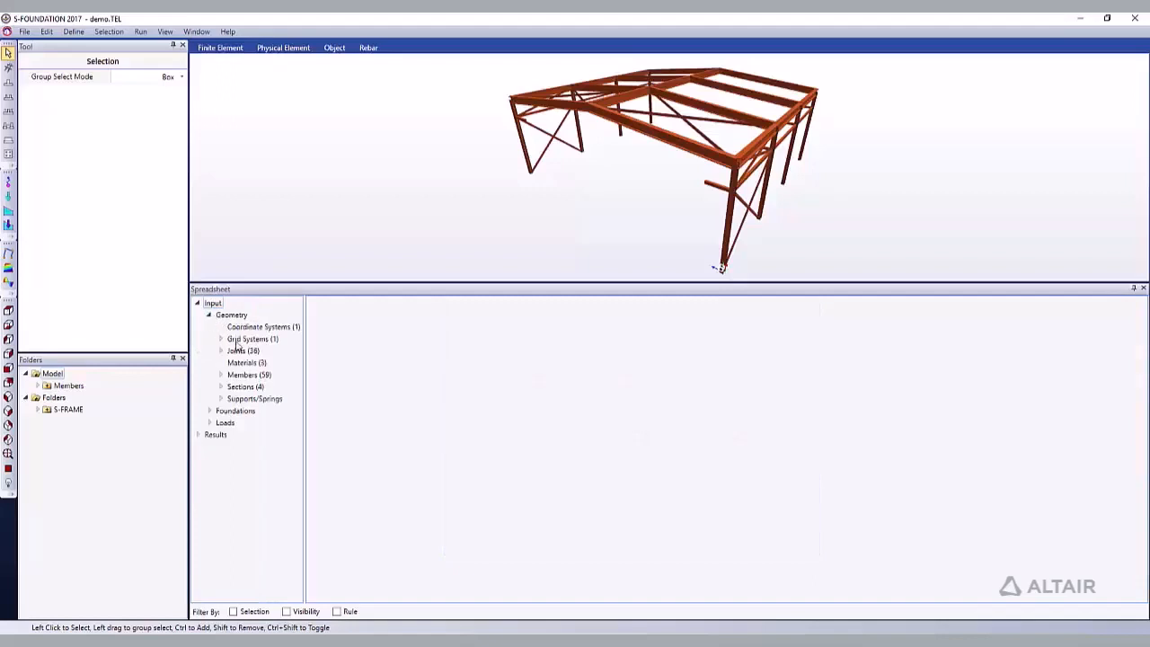
{"action": "left_click", "coordinate": [247, 374]}
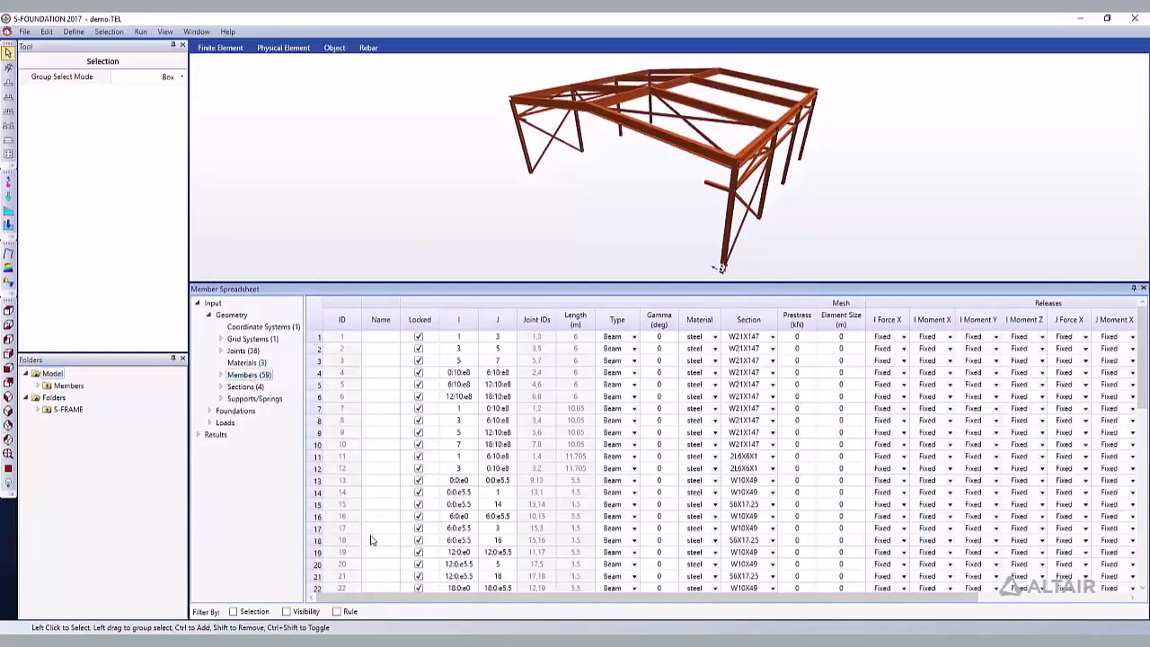
{"action": "left_click_drag", "start_coordinate": [421, 600], "coordinate": [376, 603]}
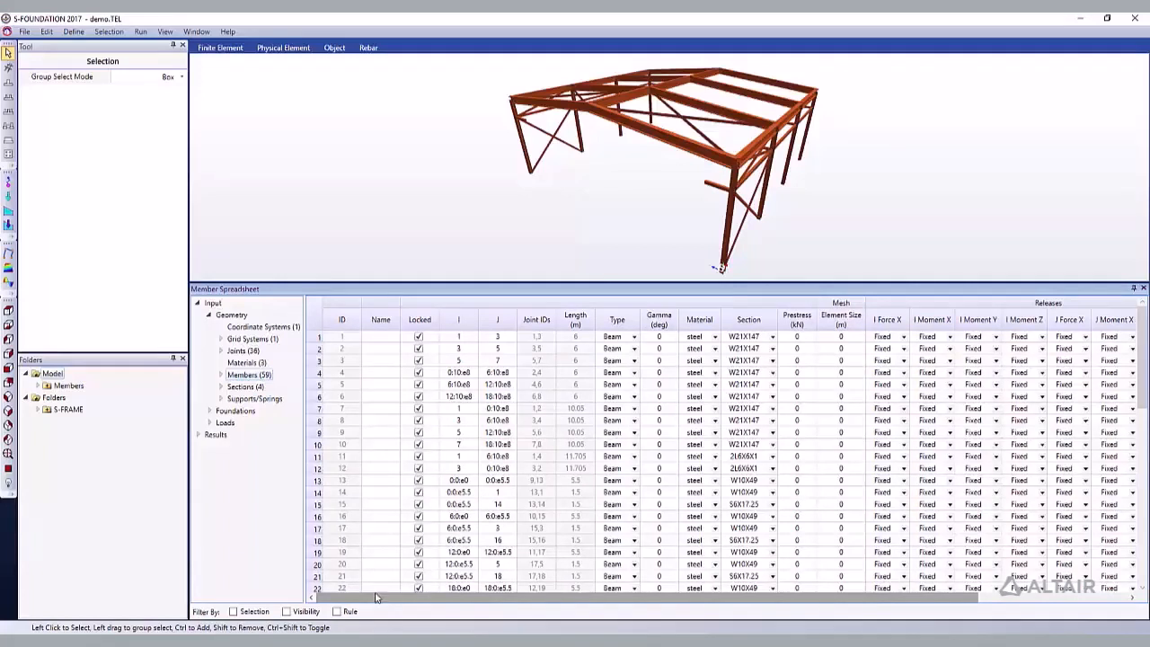
View the Offsets table of the members and return to the main Members table
{"action": "left_click", "coordinate": [221, 375]}
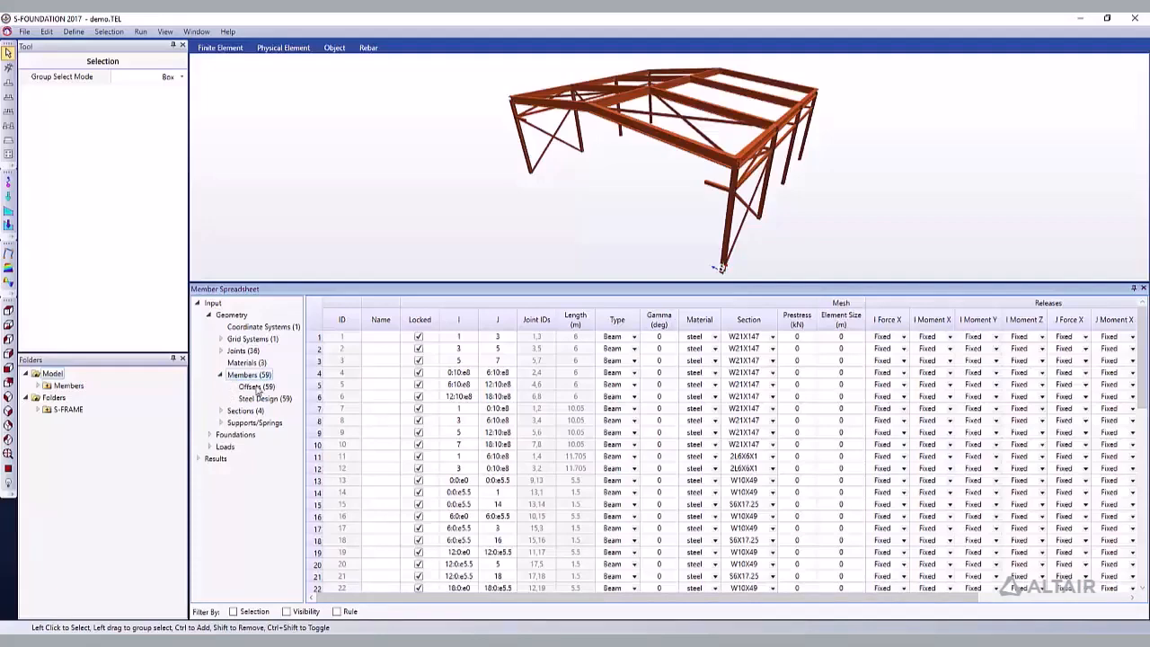
{"action": "left_click", "coordinate": [256, 386]}
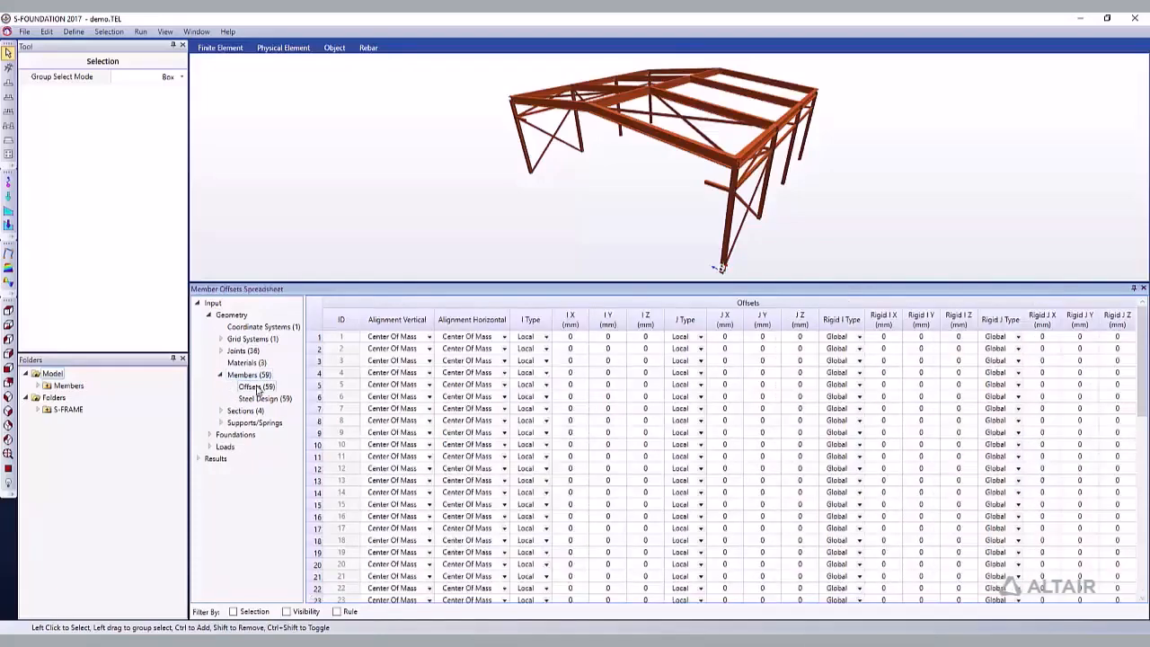
{"action": "left_click", "coordinate": [256, 375]}
{"action": "left_click", "coordinate": [222, 377]}
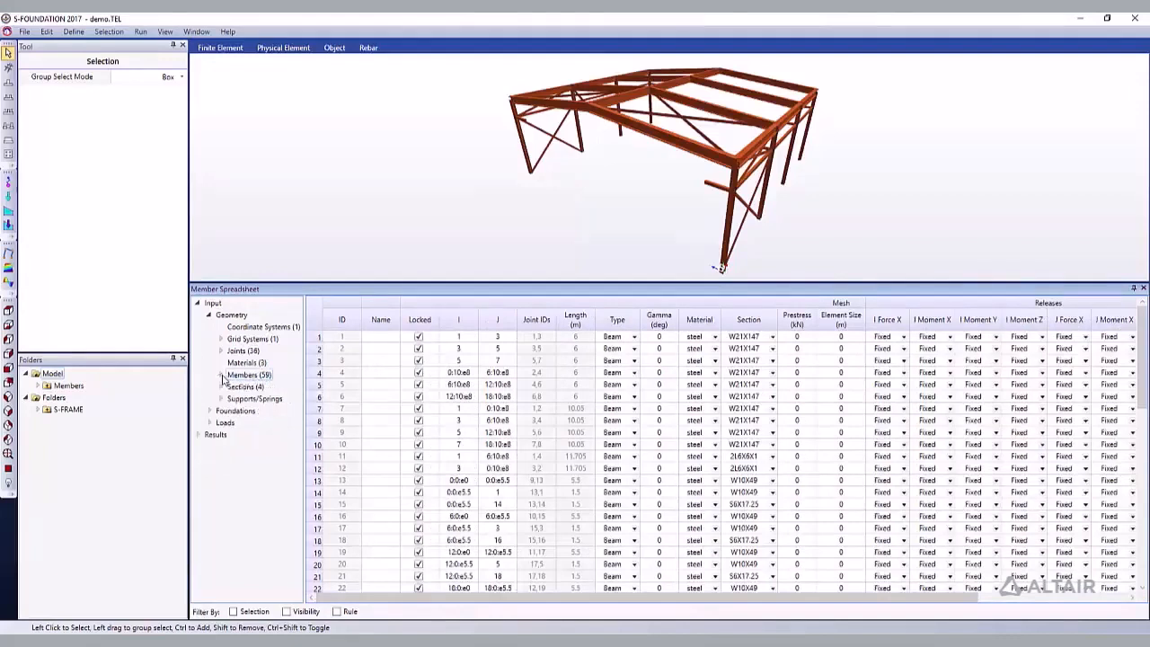
Select the rows of members 5, 6 and 7 individually, and build a multiple selection of members 5 through 8
{"action": "left_click", "coordinate": [319, 387]}
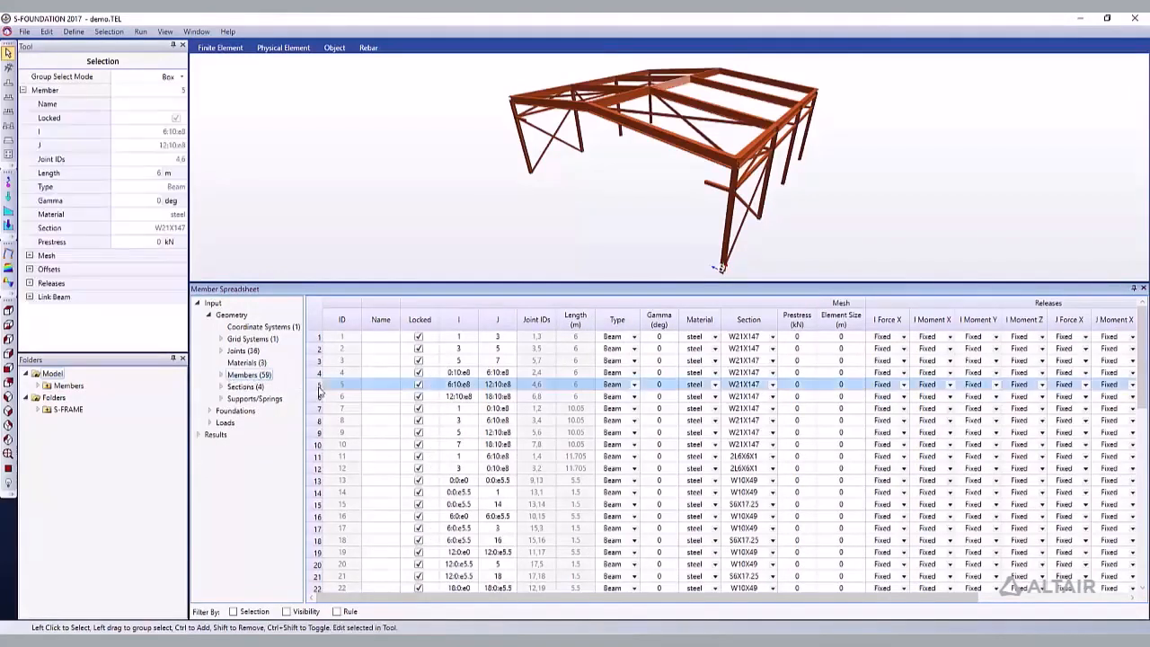
{"action": "left_click", "coordinate": [319, 397]}
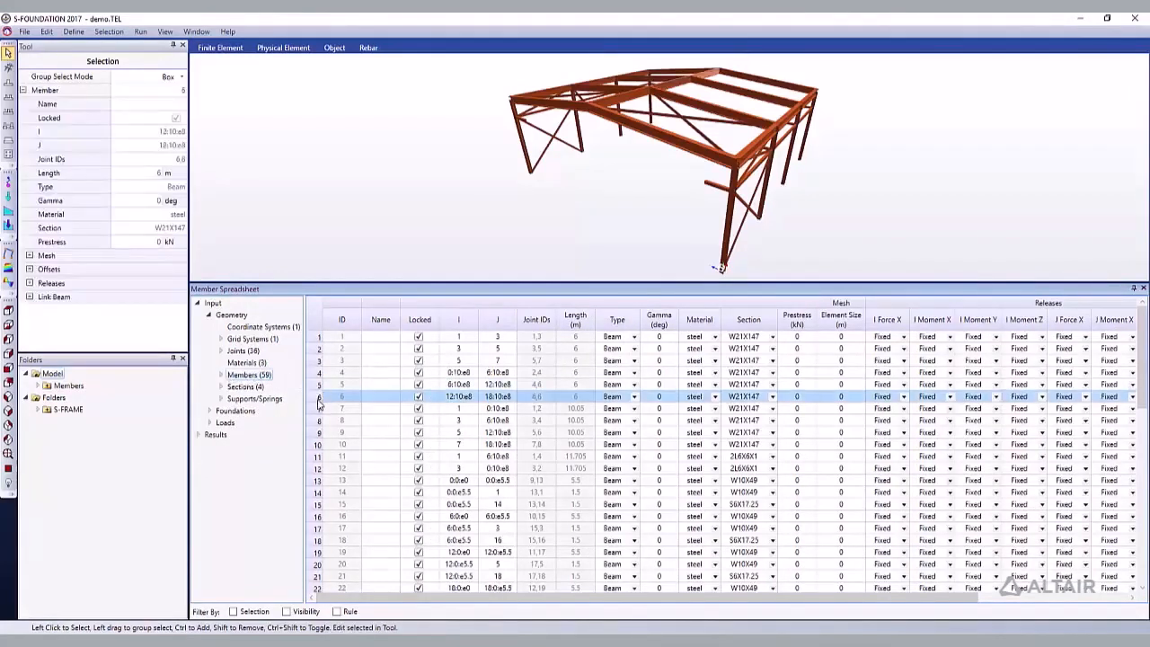
{"action": "left_click", "coordinate": [319, 409]}
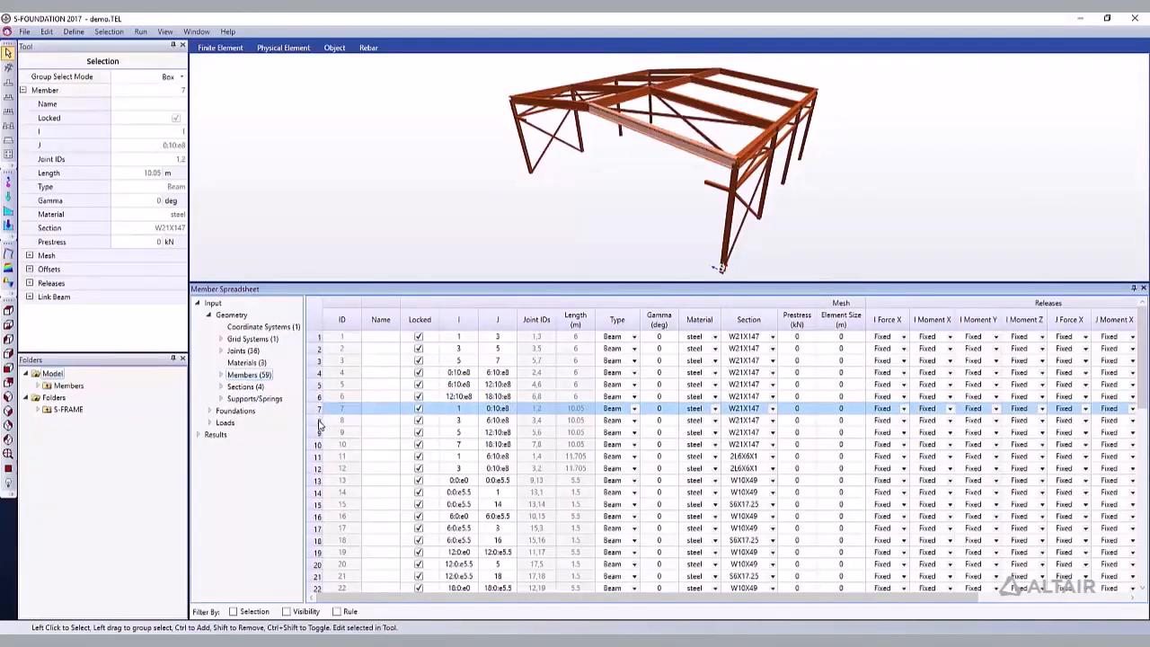
{"action": "left_click", "coordinate": [319, 421]}
{"action": "left_click", "coordinate": [319, 410], "text": "ctrl"}
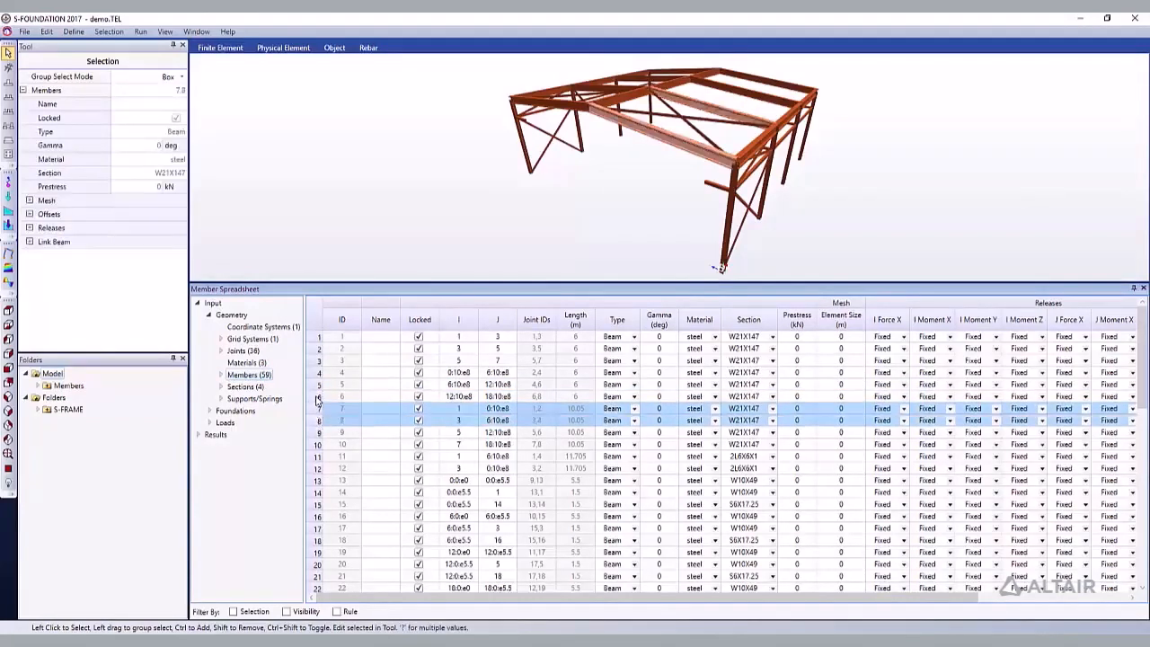
{"action": "left_click", "coordinate": [318, 396], "text": "ctrl"}
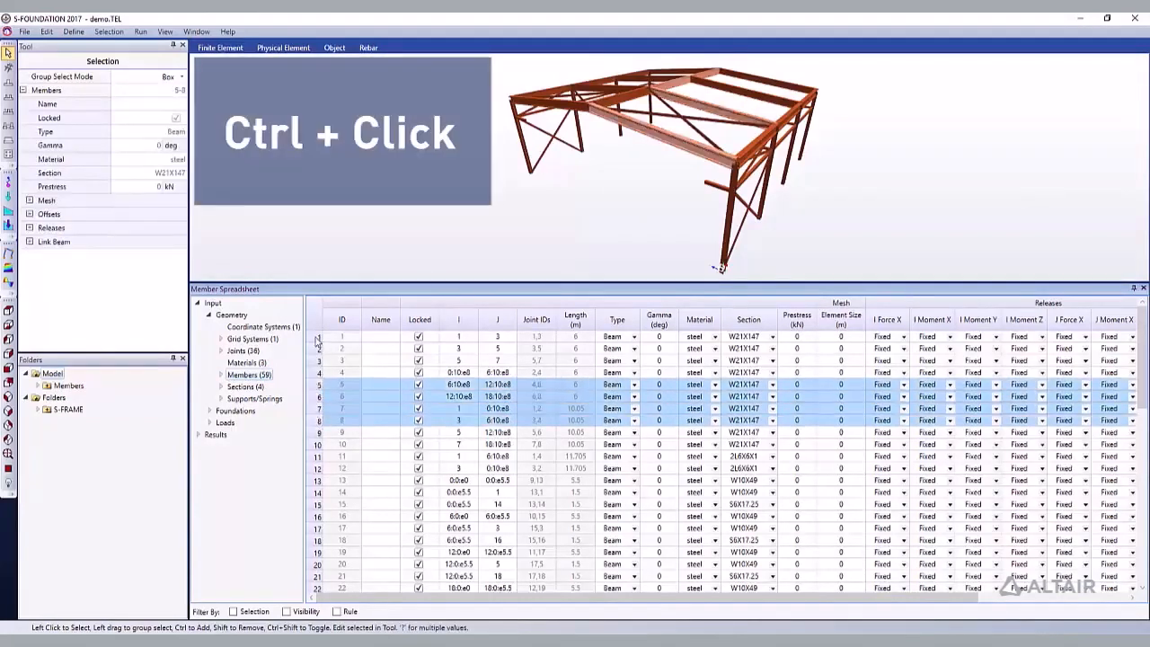
Select the row range of members 1 through 11, and replace it with members 2 through 16
{"action": "left_click", "coordinate": [318, 337]}
{"action": "left_click", "coordinate": [317, 457], "text": "shift"}
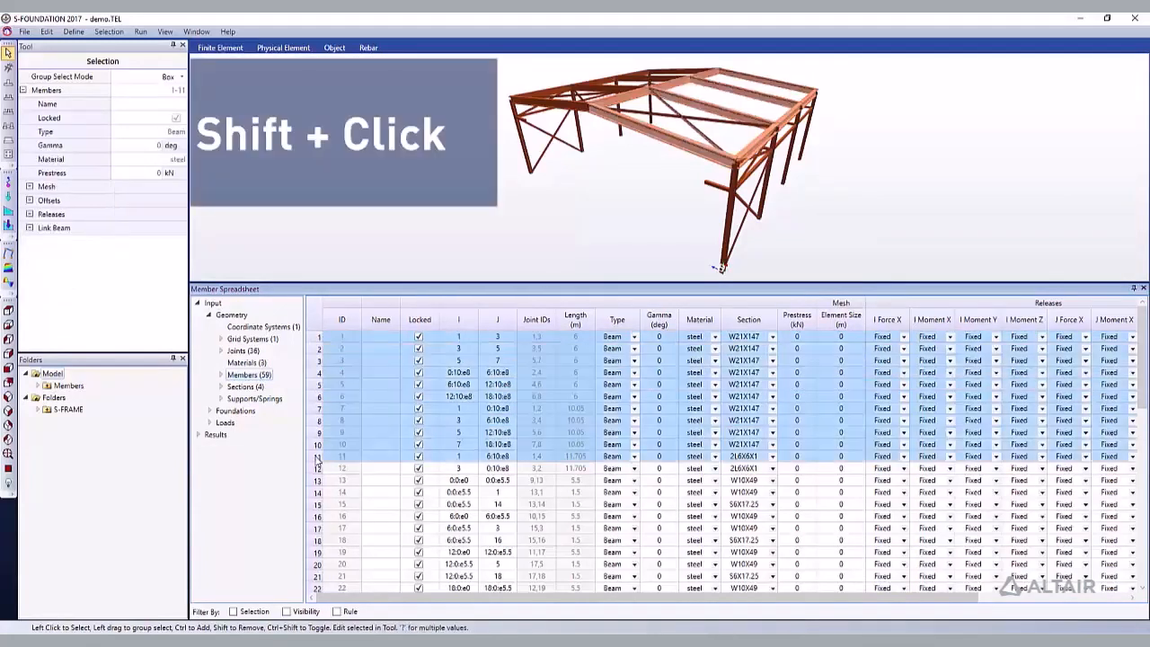
{"action": "left_click_drag", "start_coordinate": [316, 349], "coordinate": [317, 521]}
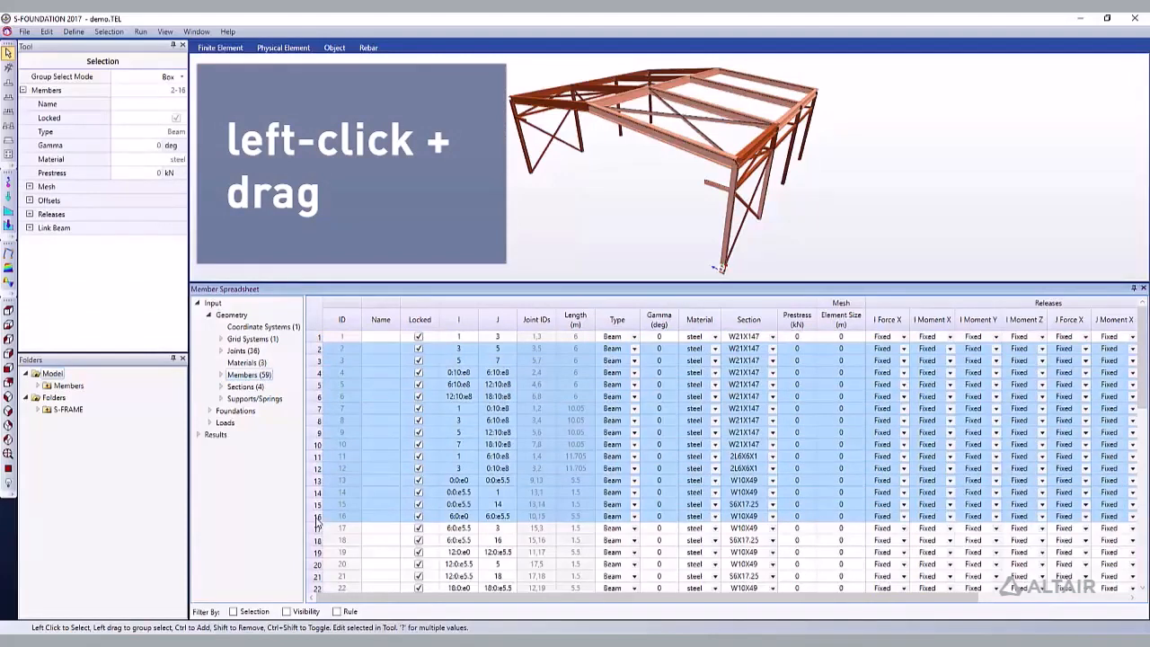
Select members in the 3D view individually and with a box, and select all members before clearing the selection
{"action": "left_click", "coordinate": [559, 108]}
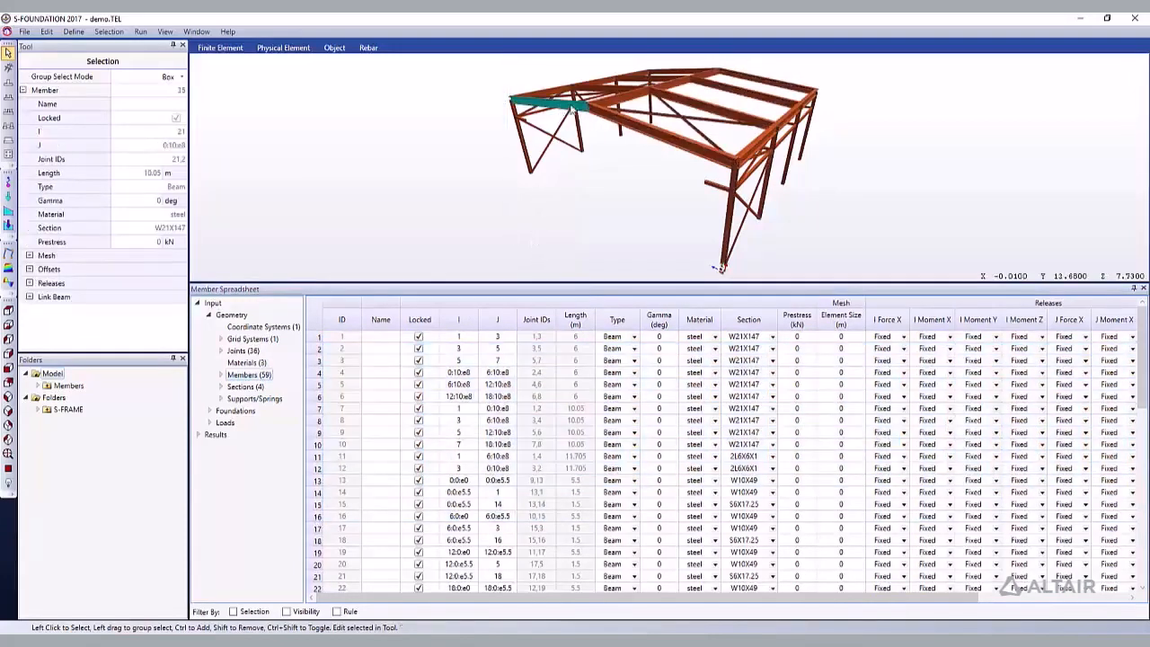
{"action": "left_click", "coordinate": [616, 105]}
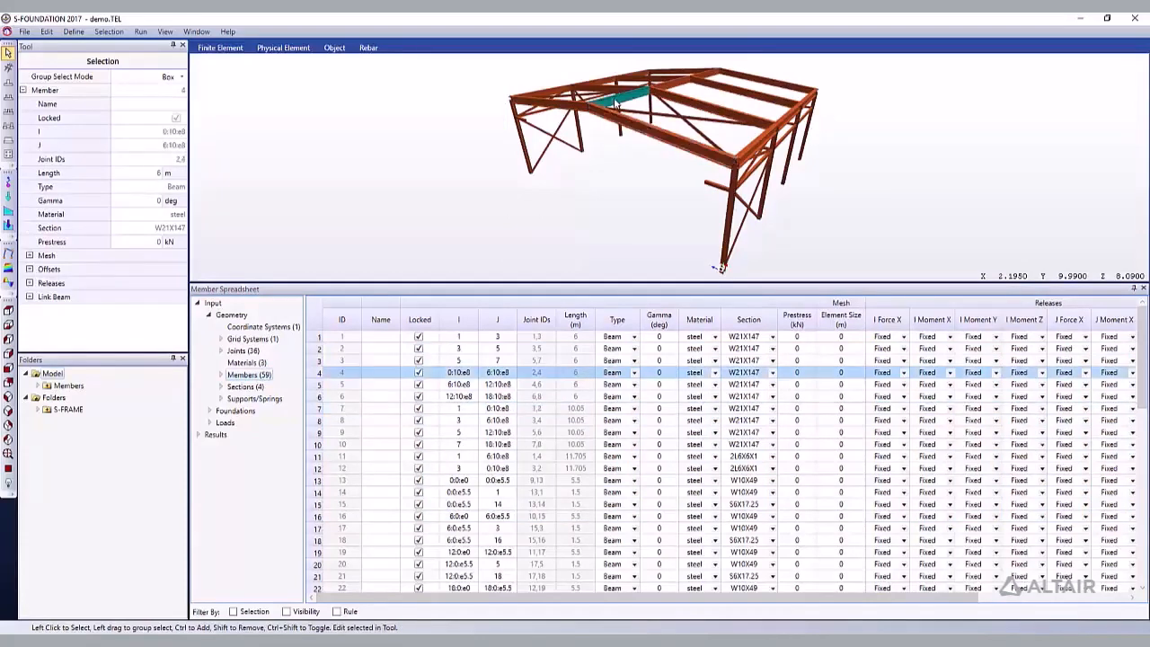
{"action": "left_click", "coordinate": [666, 94]}
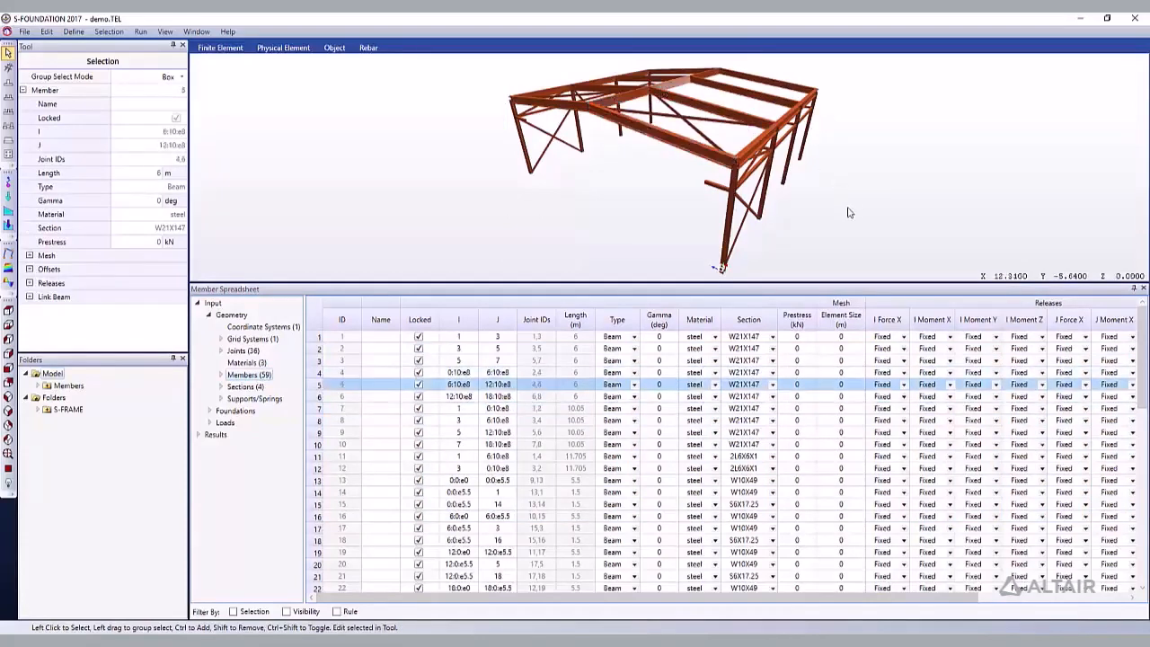
{"action": "left_click_drag", "start_coordinate": [848, 213], "coordinate": [653, 125]}
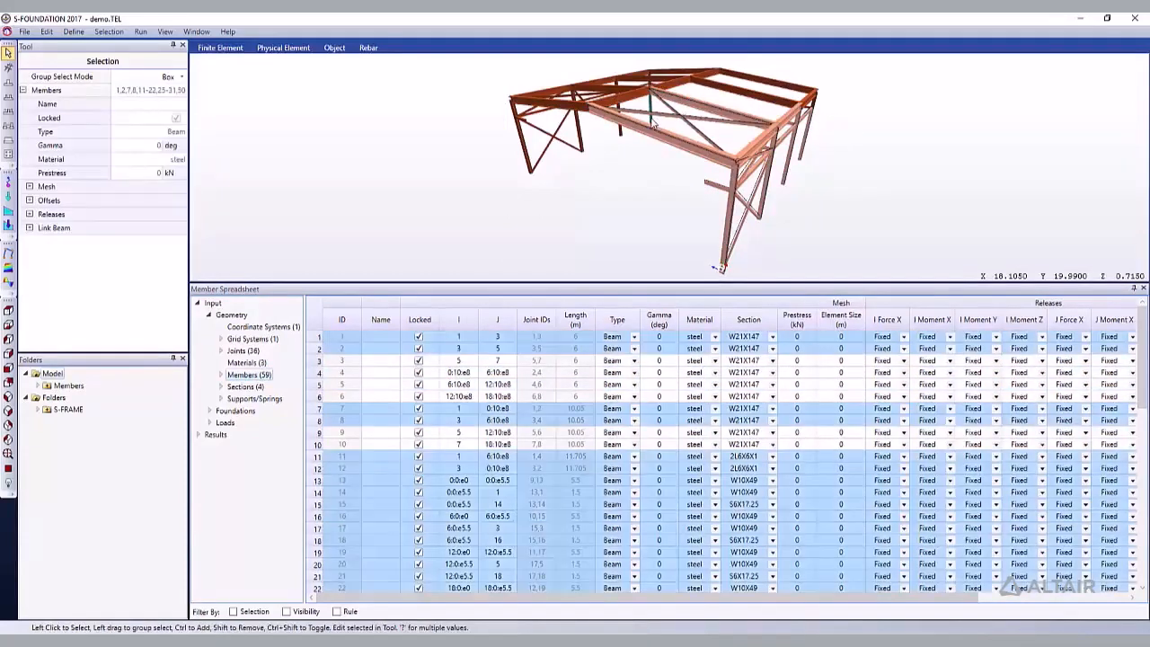
{"action": "left_click", "coordinate": [316, 324]}
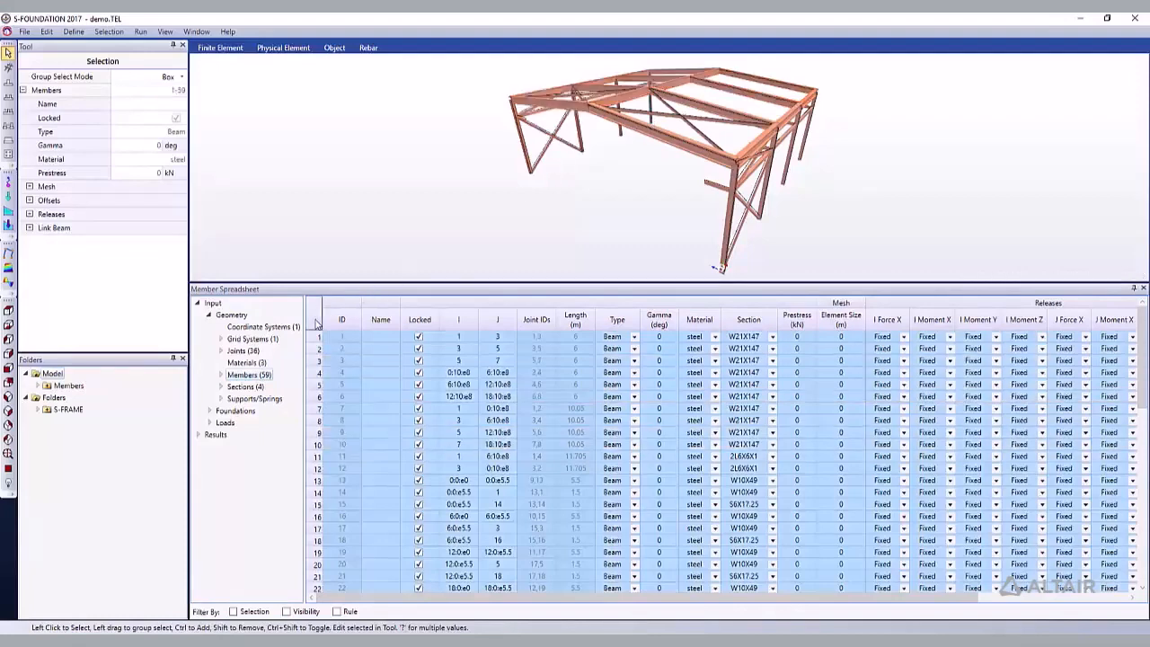
{"action": "left_click", "coordinate": [266, 463]}
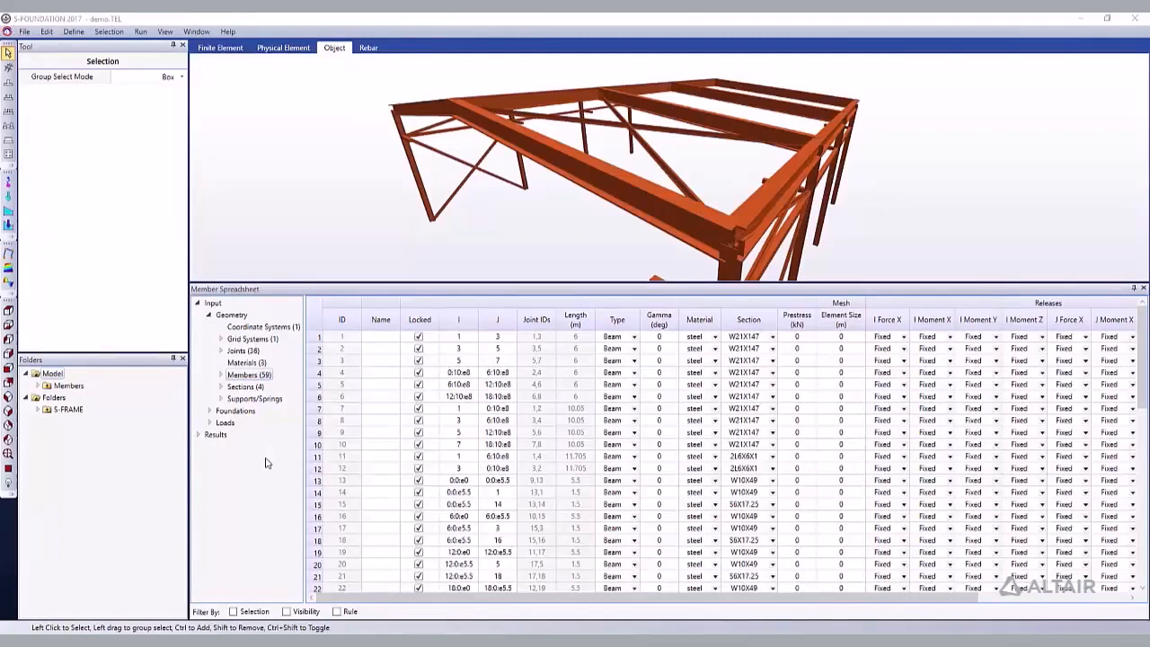
Select member 7 and set its Gamma angle to -45 degrees
{"action": "left_click", "coordinate": [318, 412]}
{"action": "left_click", "coordinate": [671, 409]}
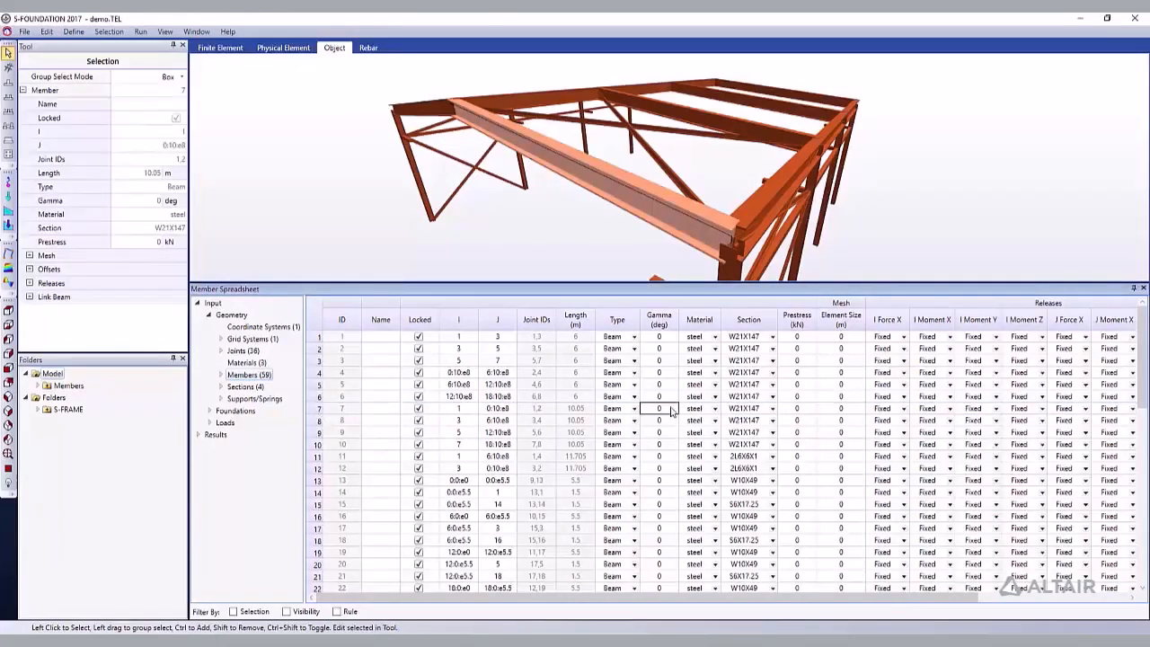
{"action": "type", "text": "-45"}
{"action": "key", "text": "Return"}
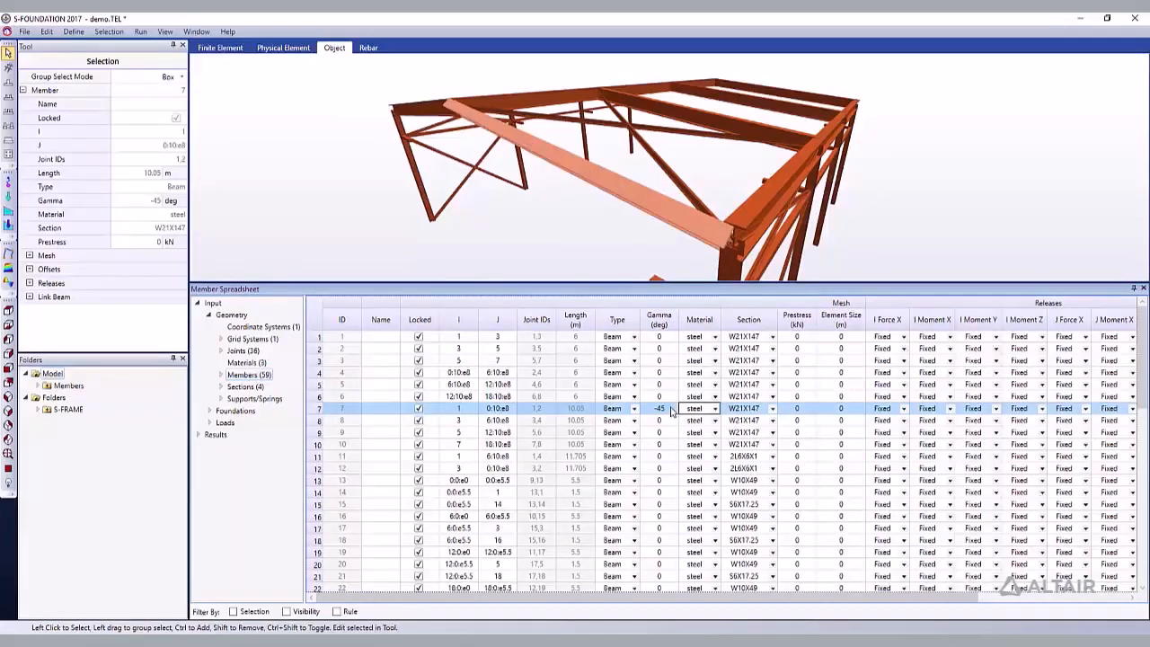
{"action": "left_click", "coordinate": [671, 409]}
{"action": "key", "text": "Up"}
{"action": "key", "text": "Left"}
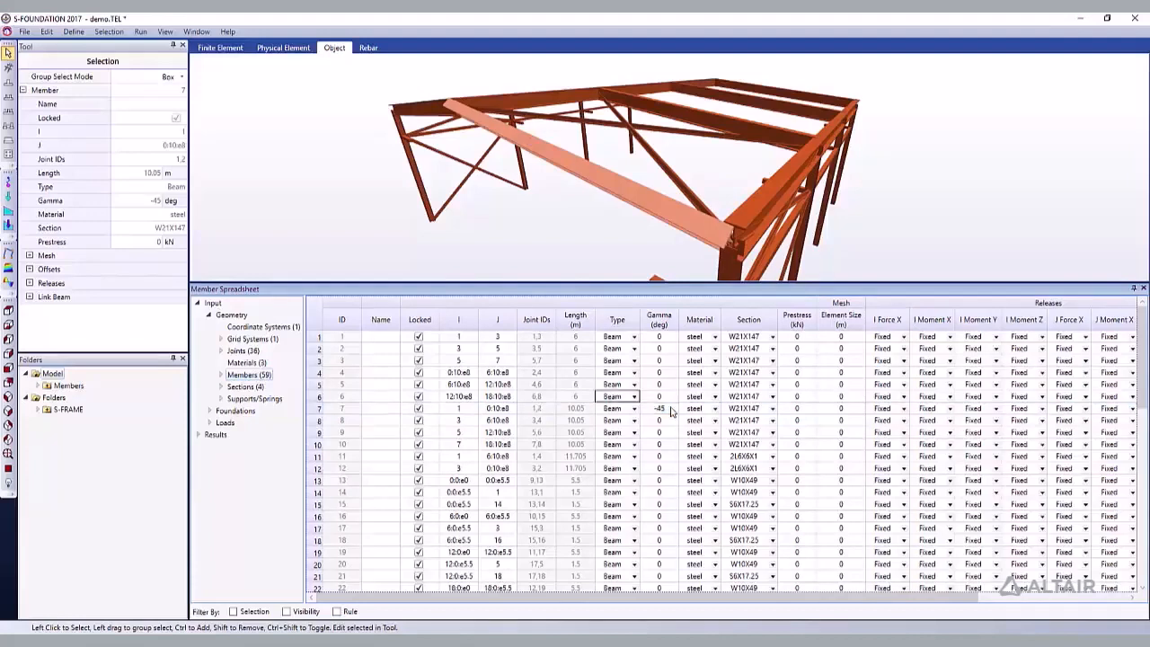
{"action": "key", "text": "Up"}
{"action": "key", "text": "Right"}
{"action": "key", "text": "Down"}
{"action": "key", "text": "Down"}
{"action": "type", "text": "35"}
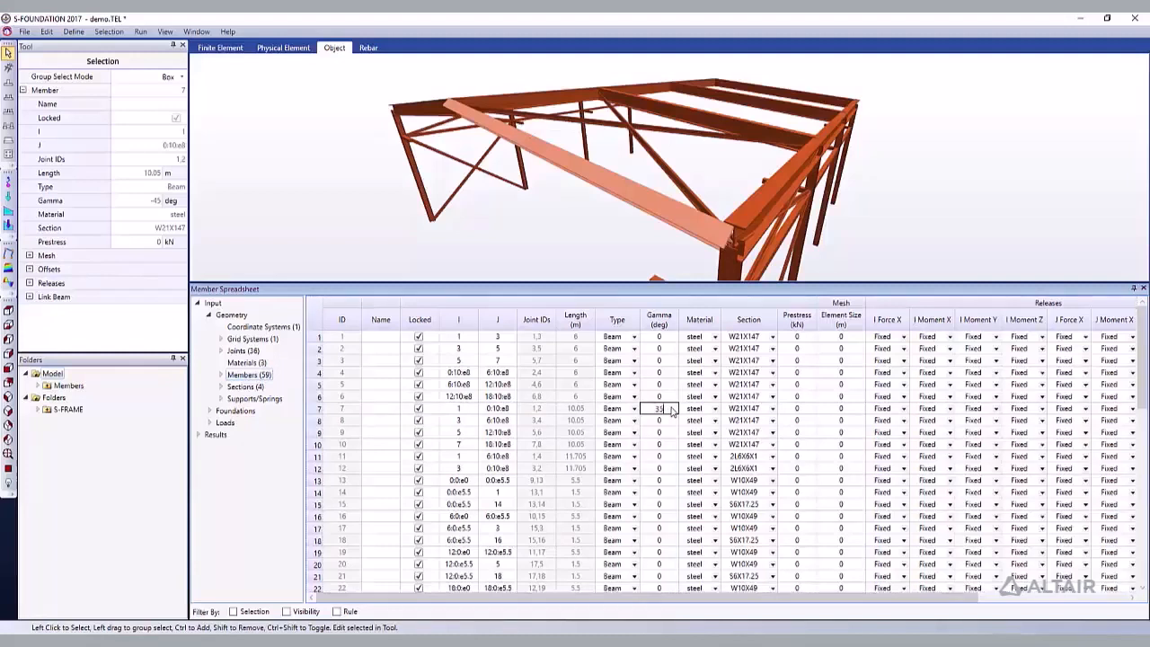
{"action": "key", "text": "Escape"}
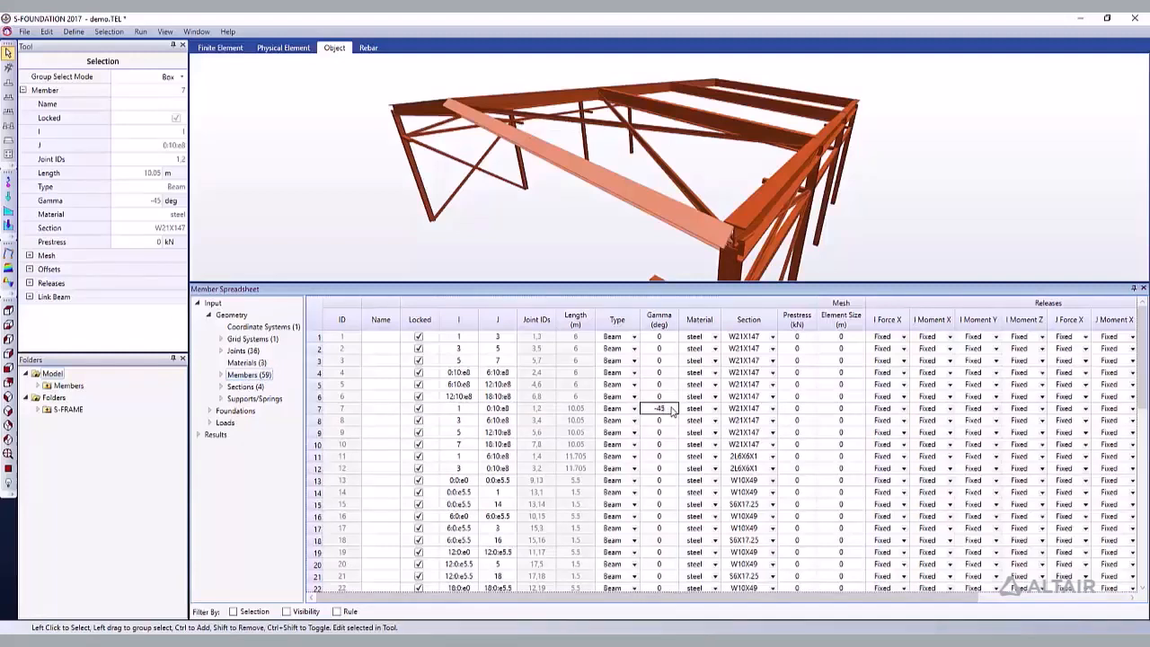
Set the Gamma angle of members 4 through 9 to 25 degrees in one entry
{"action": "left_click_drag", "start_coordinate": [667, 373], "coordinate": [674, 436]}
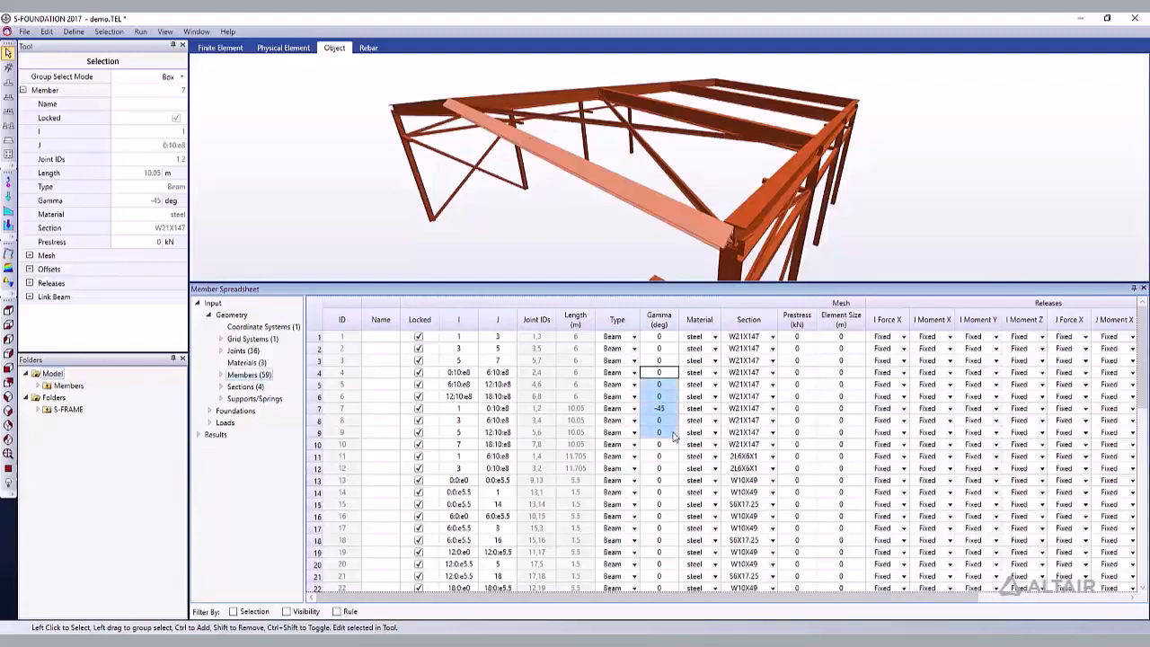
{"action": "type", "text": "23"}
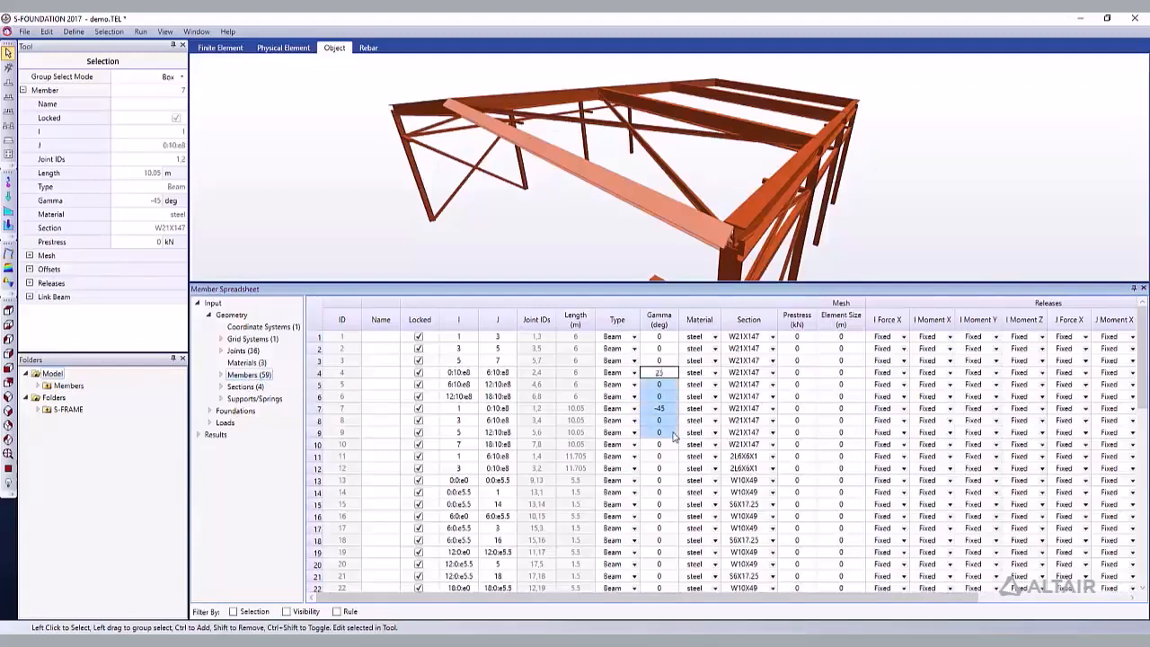
{"action": "key", "text": "Tab"}
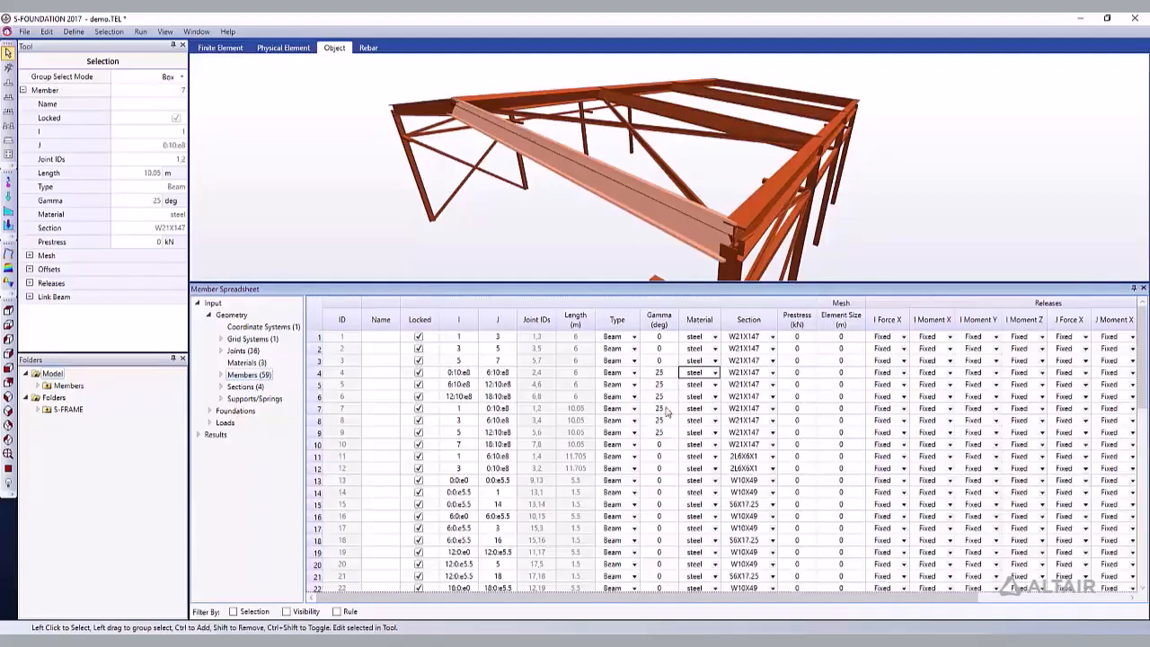
Change the type of members 4 through 11 to Truss in one operation
{"action": "left_click_drag", "start_coordinate": [618, 378], "coordinate": [620, 457]}
{"action": "left_click", "coordinate": [633, 373]}
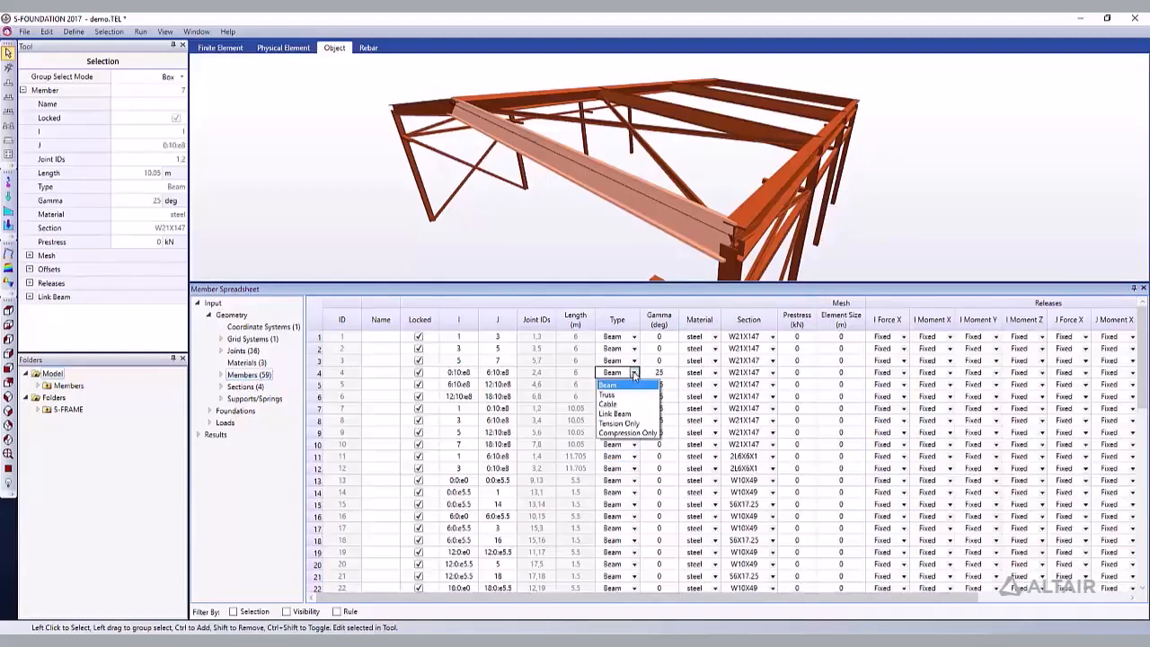
{"action": "left_click", "coordinate": [623, 396]}
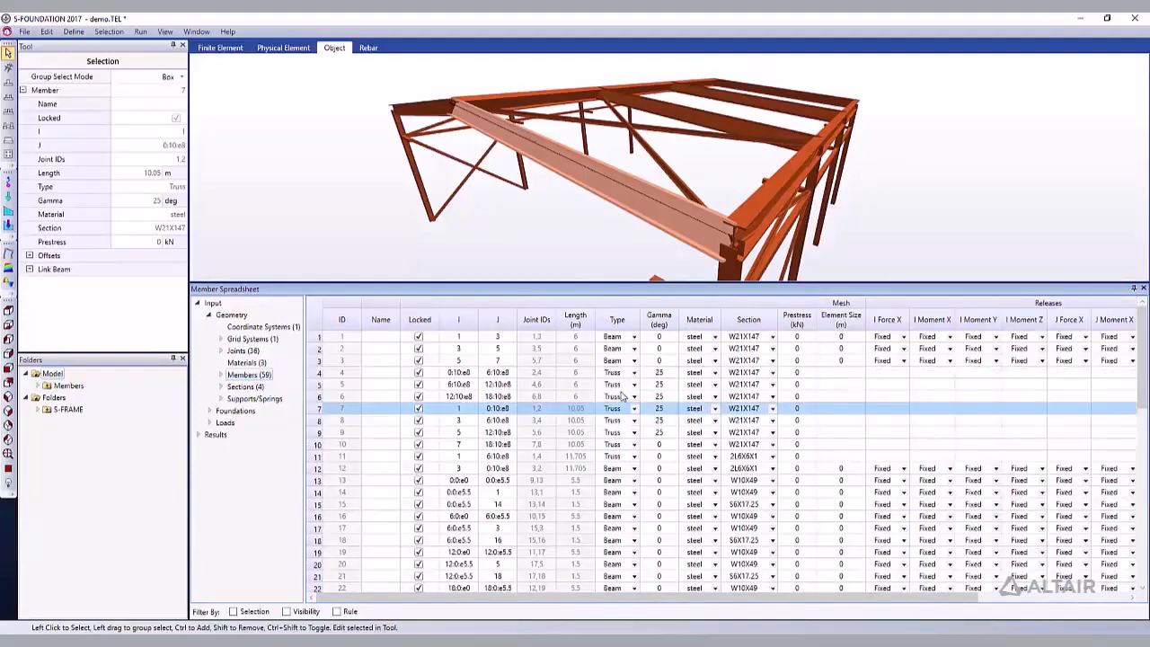
Inspect member 3's grey Length and Joint IDs cells and the blank mesh and release cells of the truss members
{"action": "left_click", "coordinate": [575, 363]}
{"action": "left_click", "coordinate": [545, 363]}
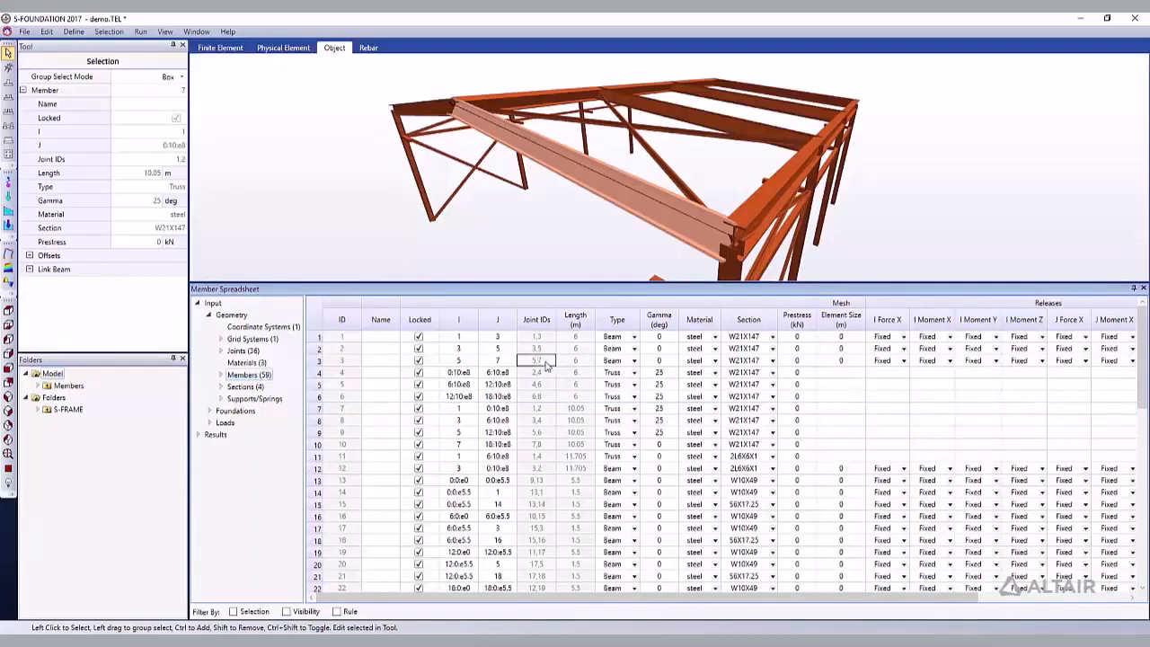
{"action": "left_click", "coordinate": [841, 378]}
{"action": "left_click", "coordinate": [844, 408]}
{"action": "left_click", "coordinate": [989, 412]}
Copy the Gamma value of member 4 into the Gamma cell of member 13
{"action": "left_click", "coordinate": [666, 374]}
{"action": "key", "text": "ctrl+c"}
{"action": "left_click", "coordinate": [663, 483]}
{"action": "key", "text": "ctrl+v"}
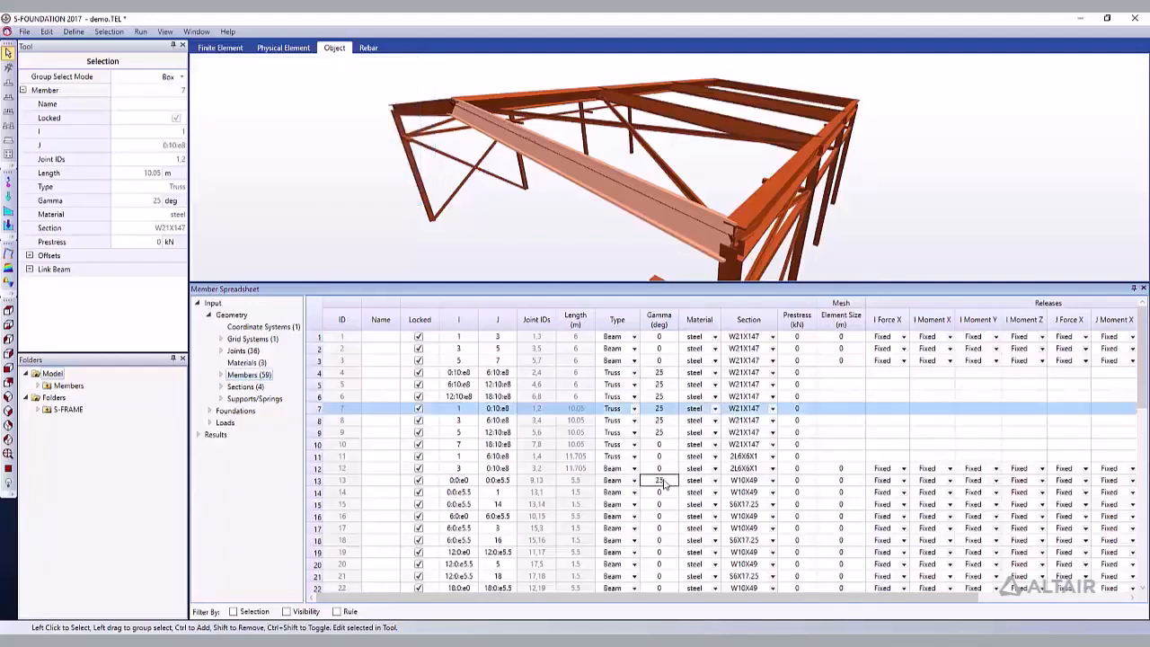
Copy the Gamma values of members 4 through 8 into the Gamma cells of members 11 through 15
{"action": "left_click_drag", "start_coordinate": [663, 372], "coordinate": [669, 422]}
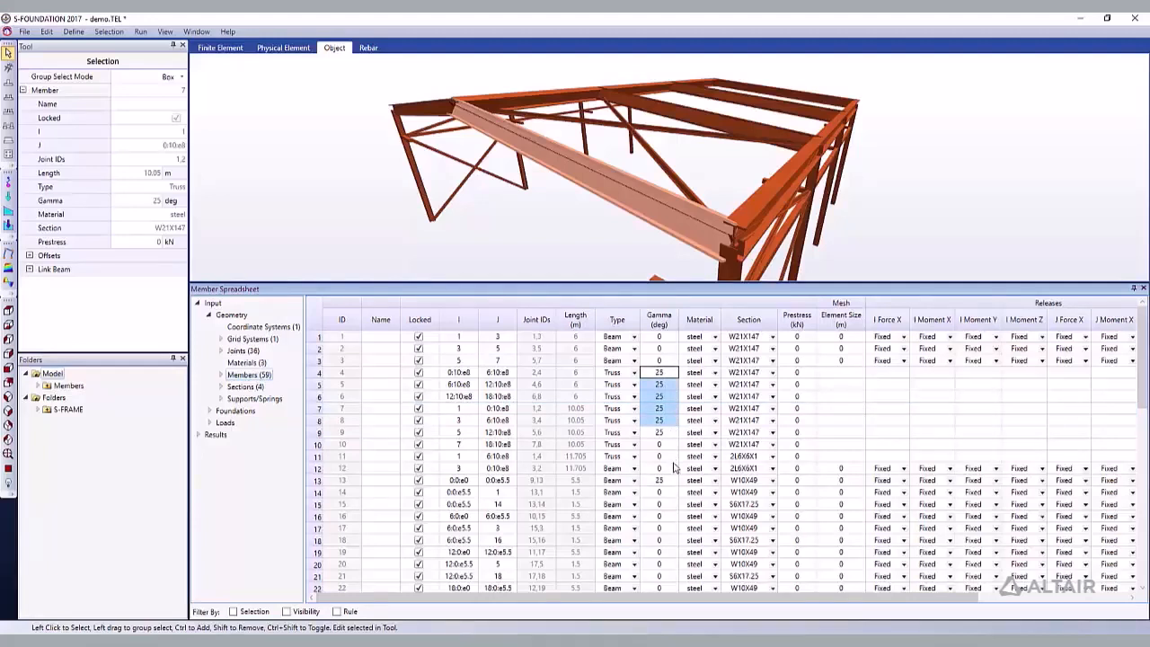
{"action": "left_click_drag", "start_coordinate": [669, 459], "coordinate": [677, 543]}
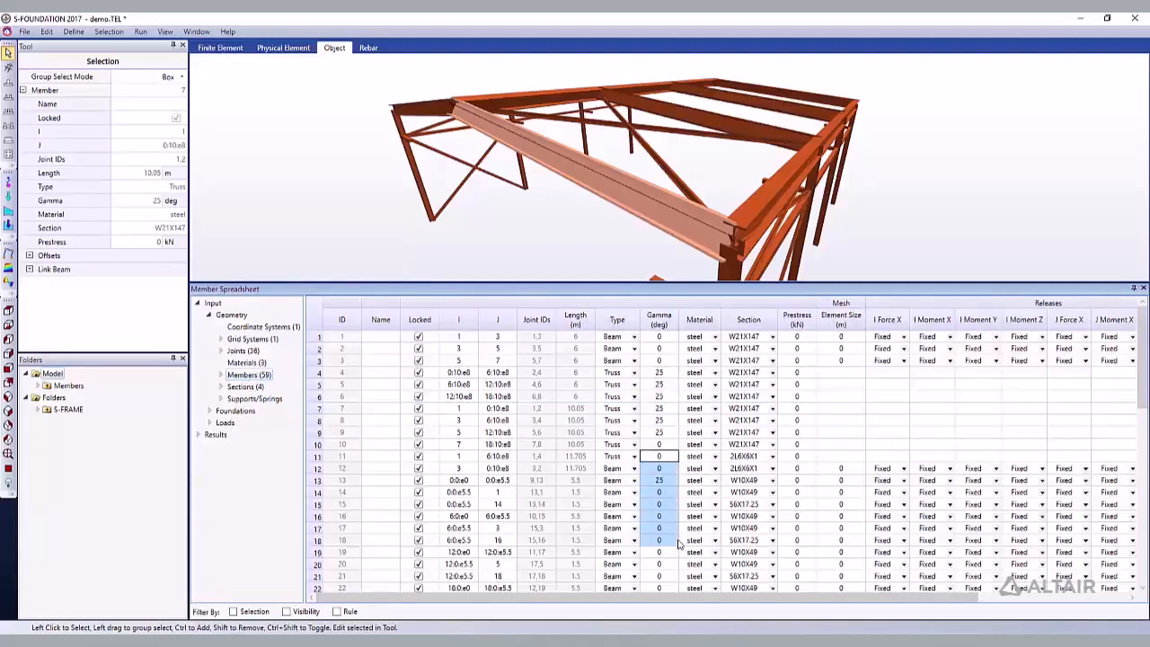
{"action": "key", "text": "ctrl+v"}
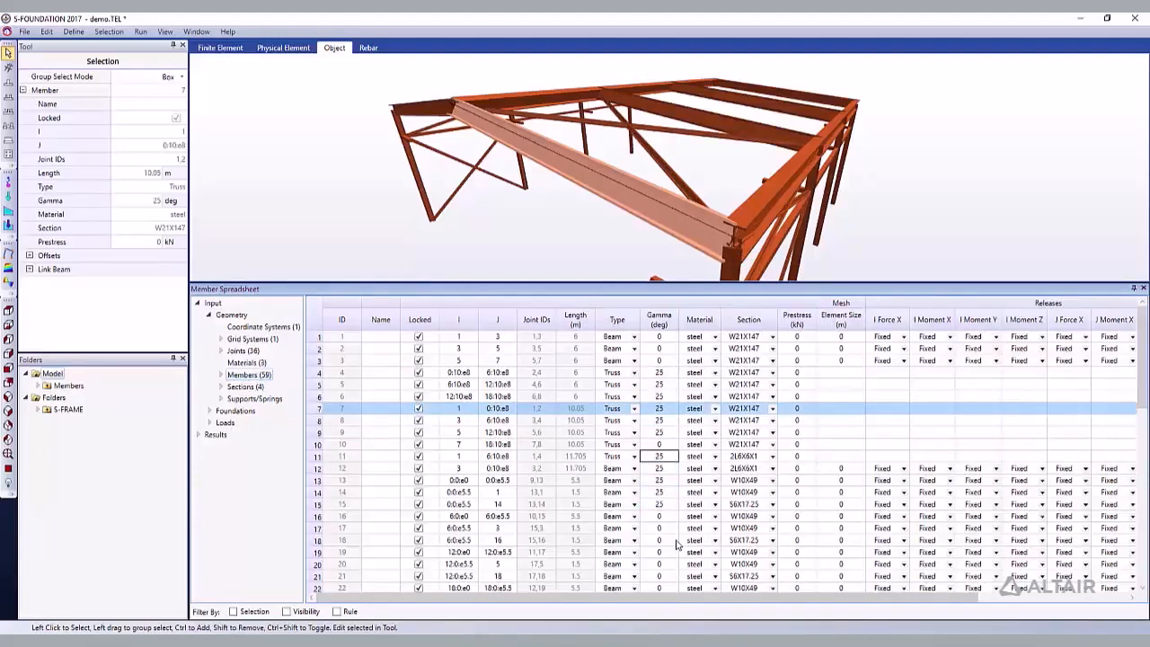
Sort the member rows by Gamma in descending order
{"action": "right_click", "coordinate": [662, 414]}
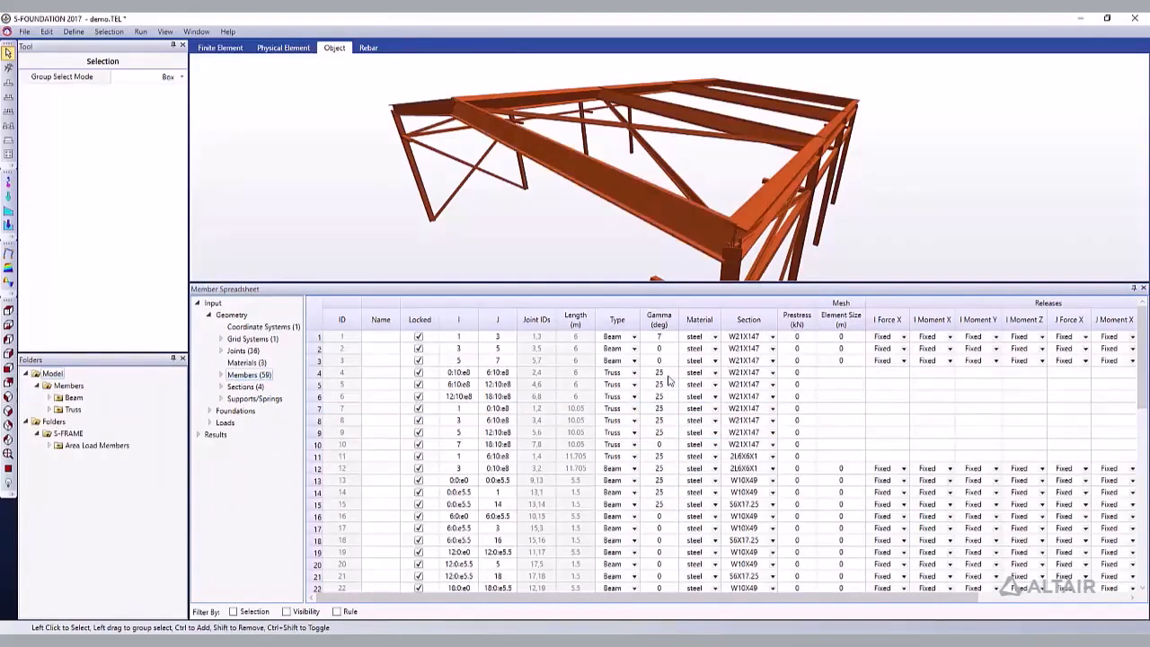
{"action": "right_click", "coordinate": [667, 377]}
{"action": "mouse_move", "coordinate": [703, 411]}
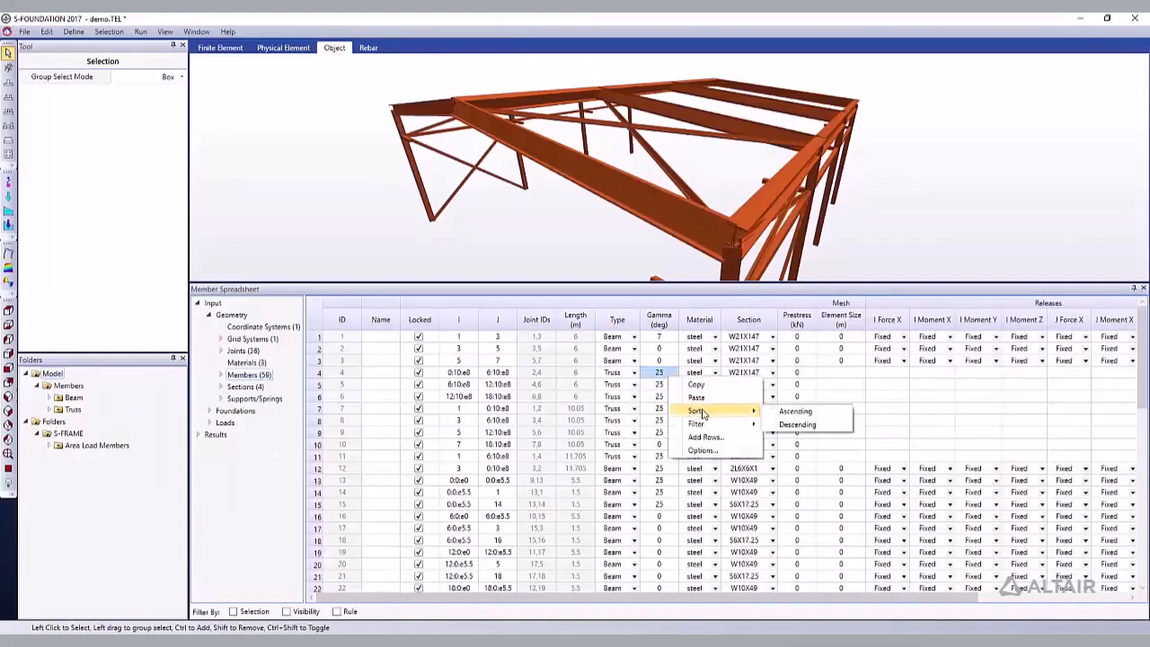
{"action": "left_click", "coordinate": [841, 426]}
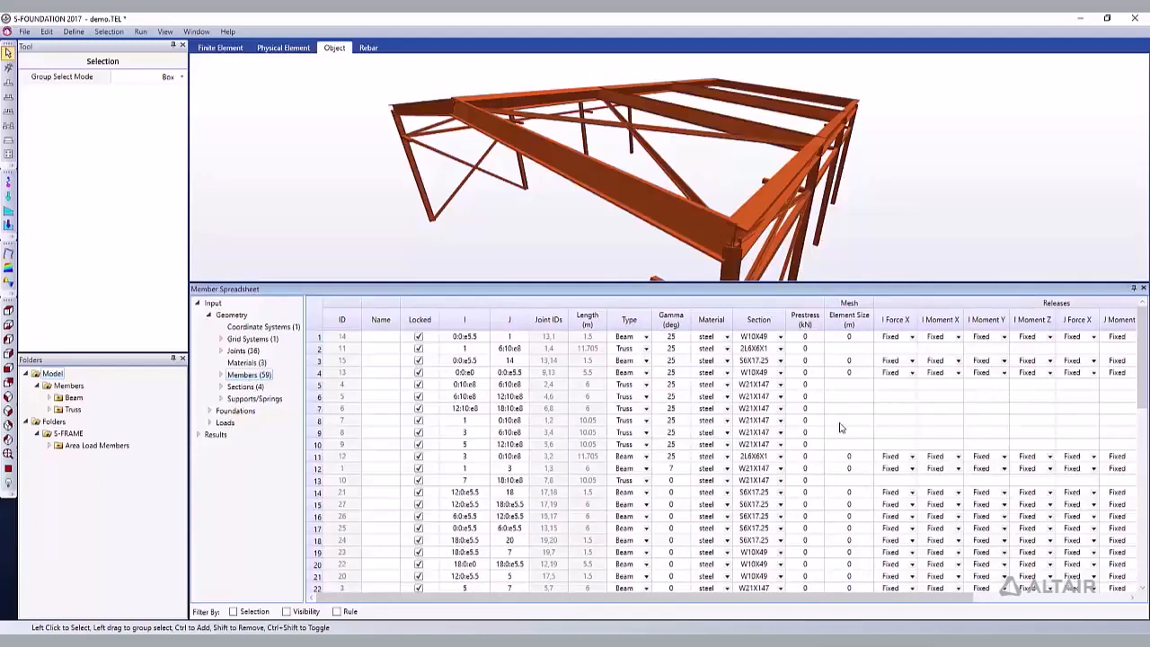
Clear the Gamma sort so the member rows follow their original order
{"action": "right_click", "coordinate": [681, 373]}
{"action": "mouse_move", "coordinate": [728, 406]}
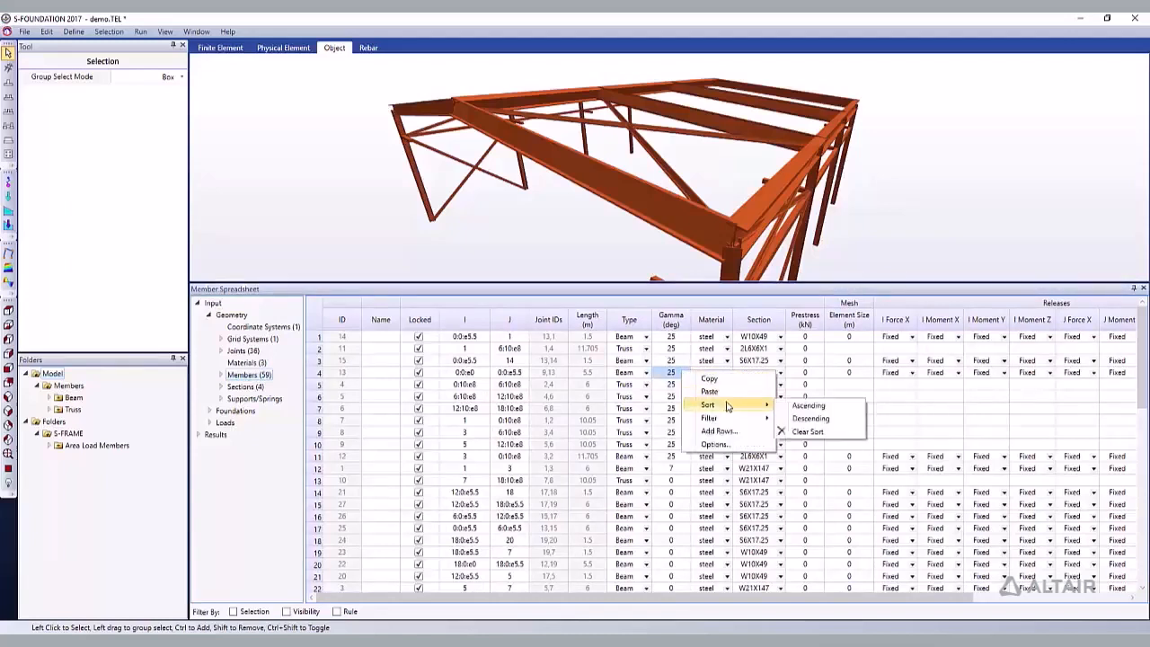
{"action": "left_click", "coordinate": [842, 432]}
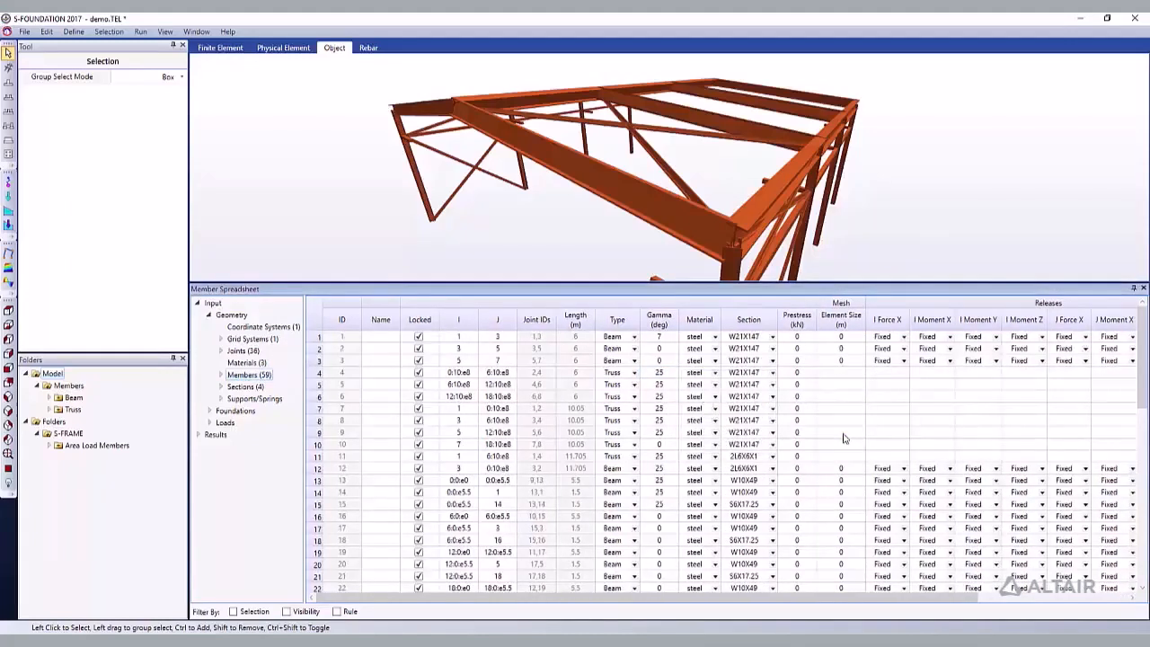
Filter the member rows by member 4's Gamma cell value of 25
{"action": "right_click", "coordinate": [666, 373]}
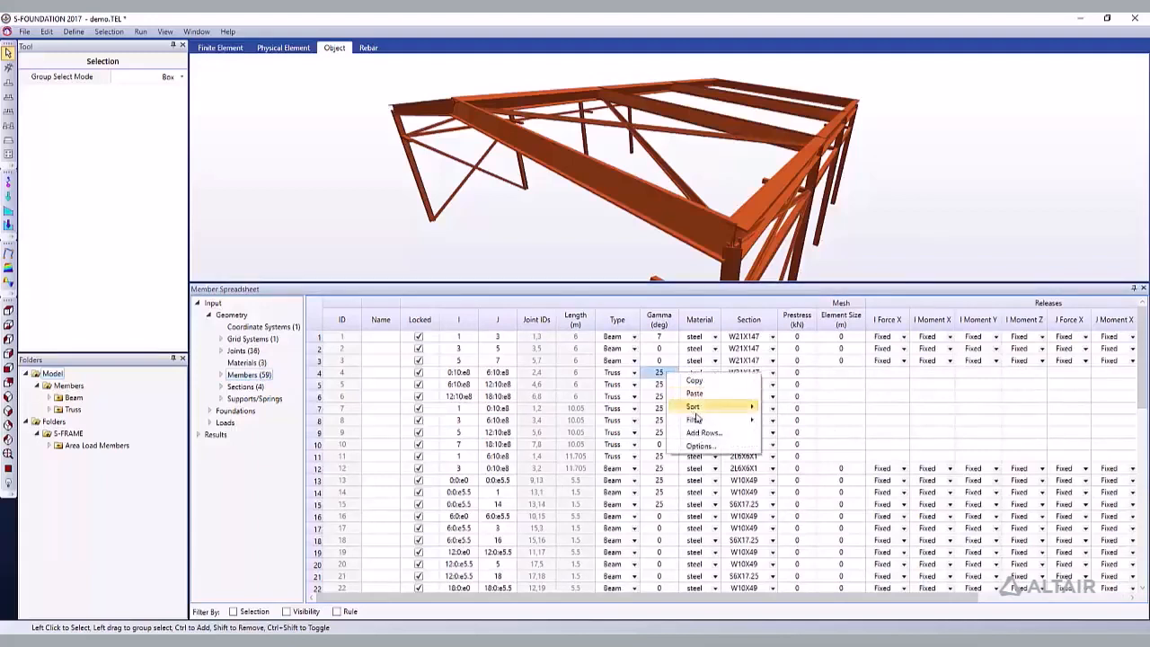
{"action": "mouse_move", "coordinate": [706, 422]}
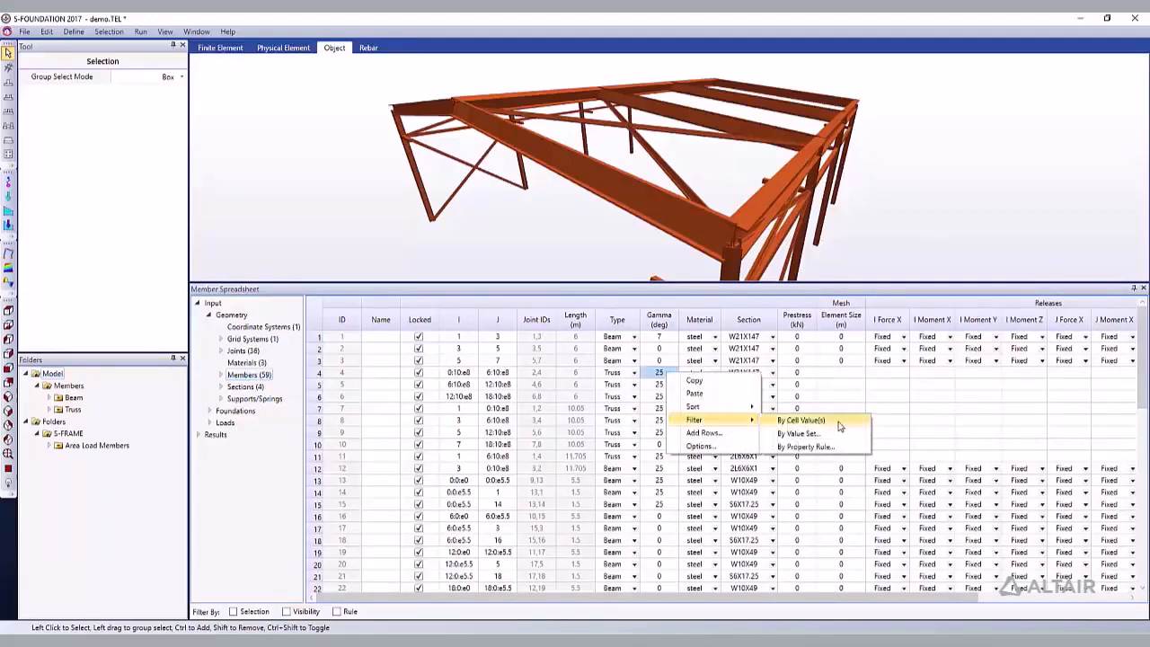
{"action": "left_click", "coordinate": [802, 420]}
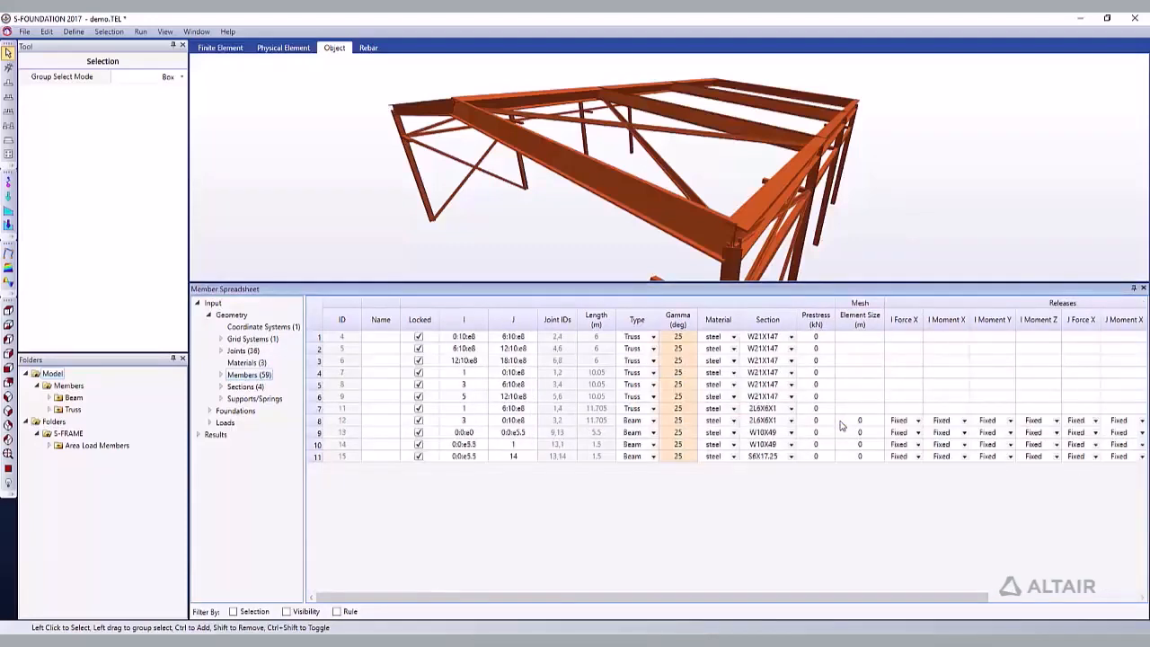
Apply a value set filter on Gamma that excludes 0 and keeps the values 25 and 7
{"action": "right_click", "coordinate": [692, 364]}
{"action": "mouse_move", "coordinate": [730, 411]}
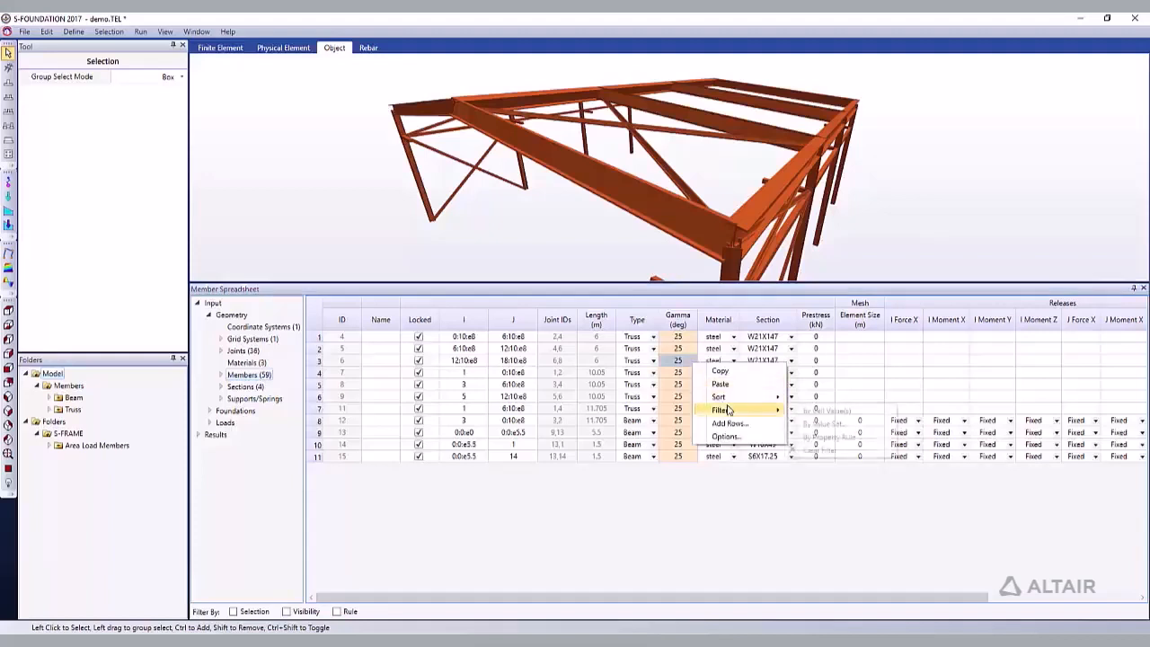
{"action": "left_click", "coordinate": [858, 424]}
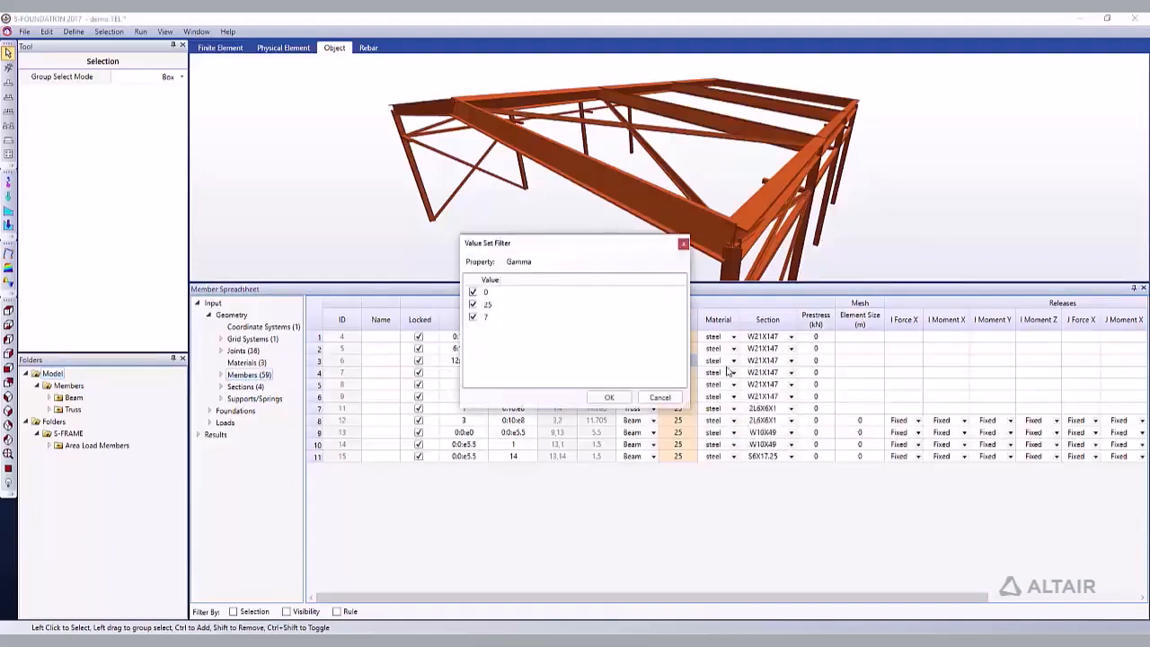
{"action": "left_click", "coordinate": [472, 293]}
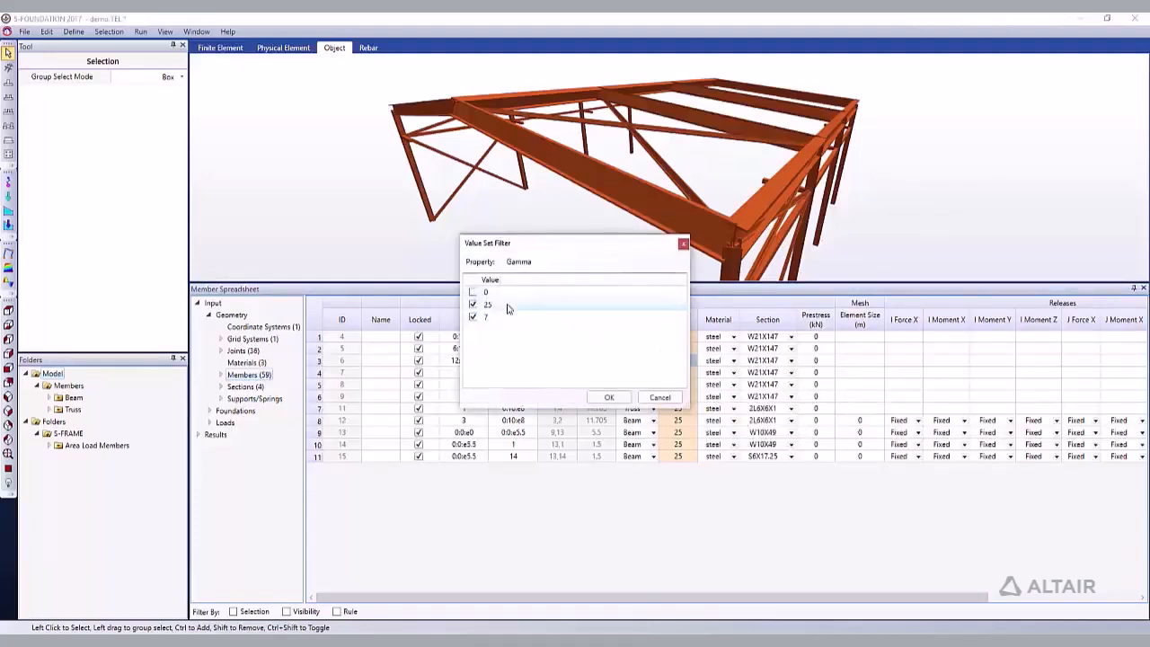
{"action": "left_click", "coordinate": [612, 397]}
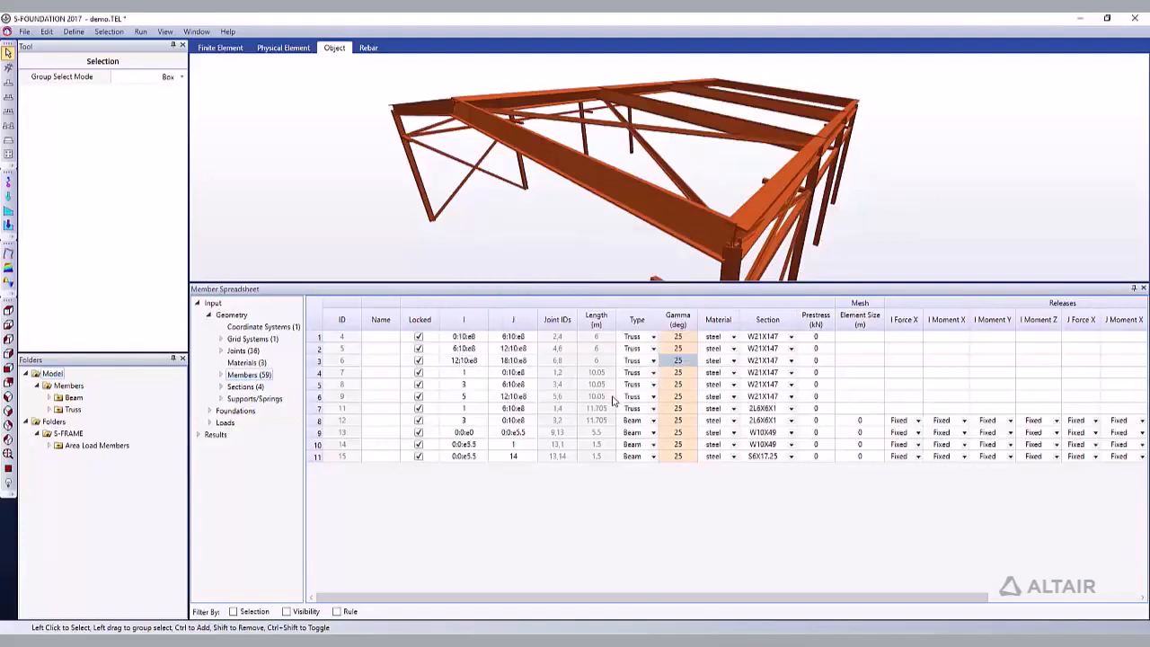
Clear the Gamma filter from the member spreadsheet
{"action": "right_click", "coordinate": [671, 386]}
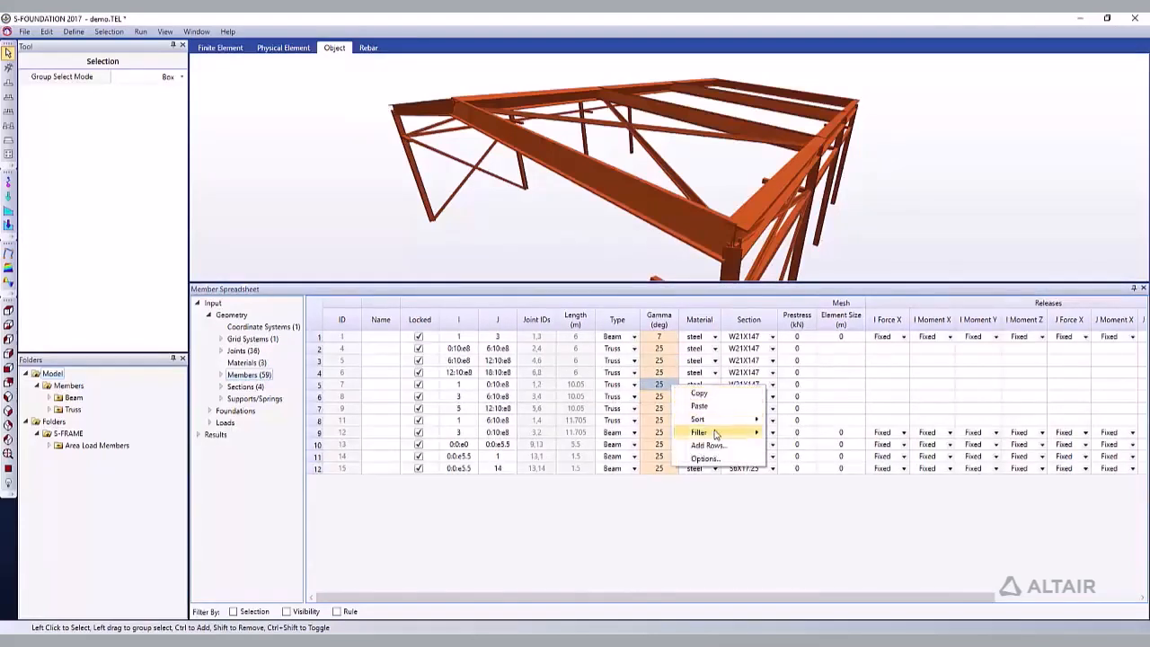
{"action": "mouse_move", "coordinate": [738, 434]}
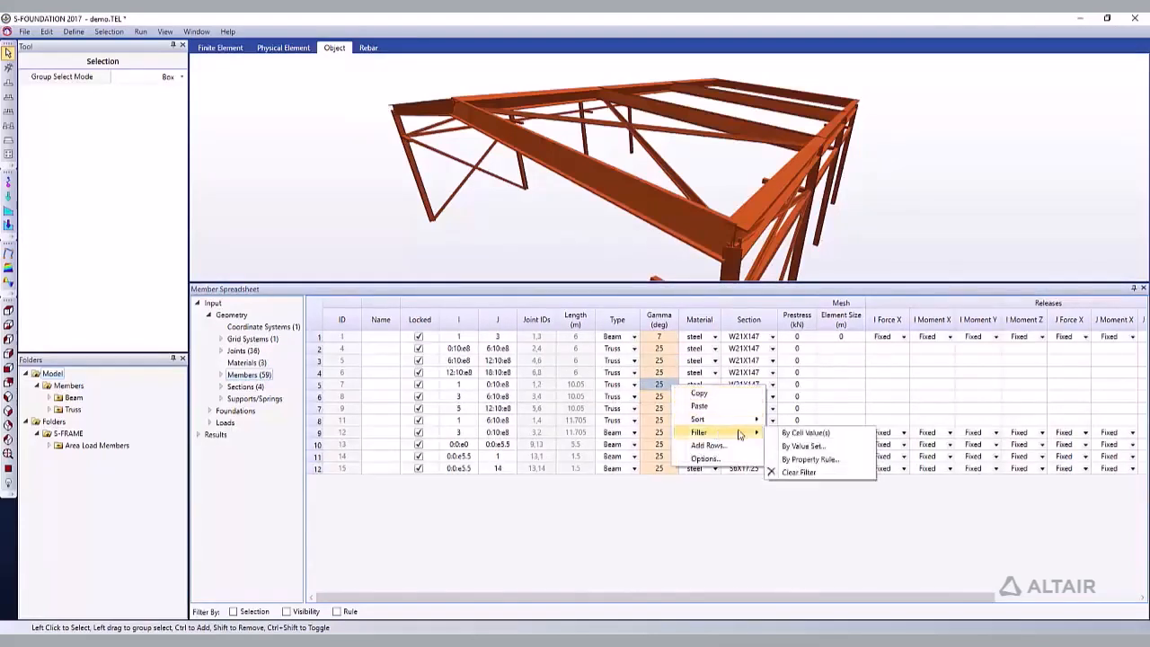
{"action": "left_click", "coordinate": [840, 477]}
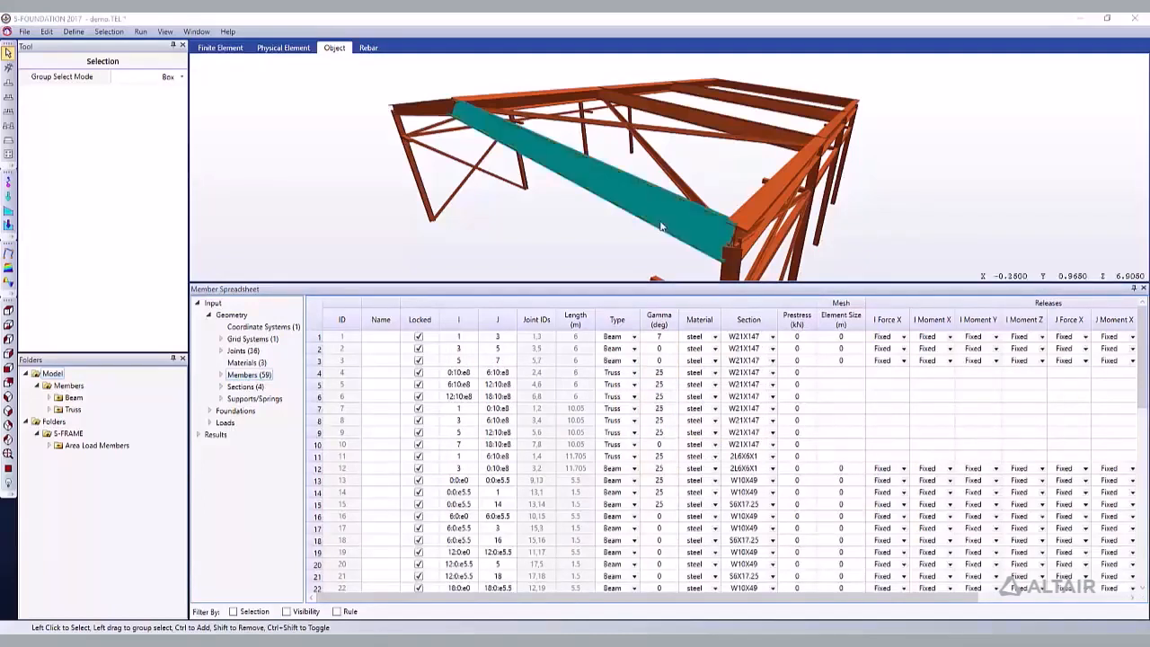
Select the roof members 7 through 10 and the edge beams 1 through 3 together in the 3D model
{"action": "left_click", "coordinate": [720, 138]}
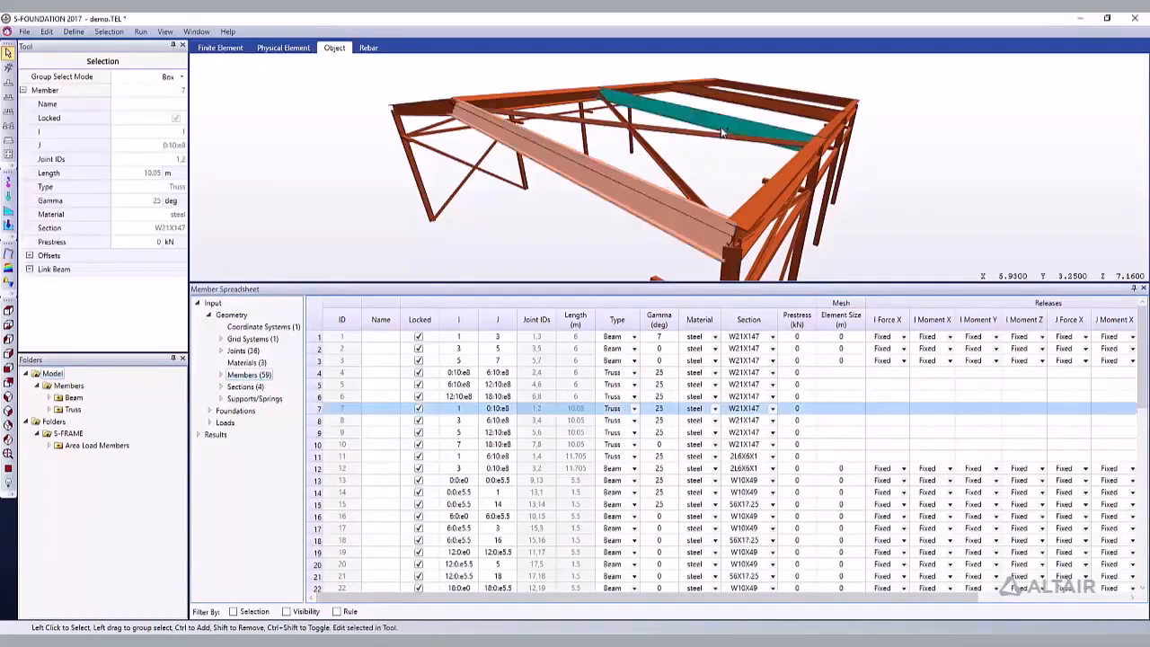
{"action": "left_click", "coordinate": [759, 106], "text": "ctrl"}
{"action": "left_click", "coordinate": [782, 97], "text": "ctrl"}
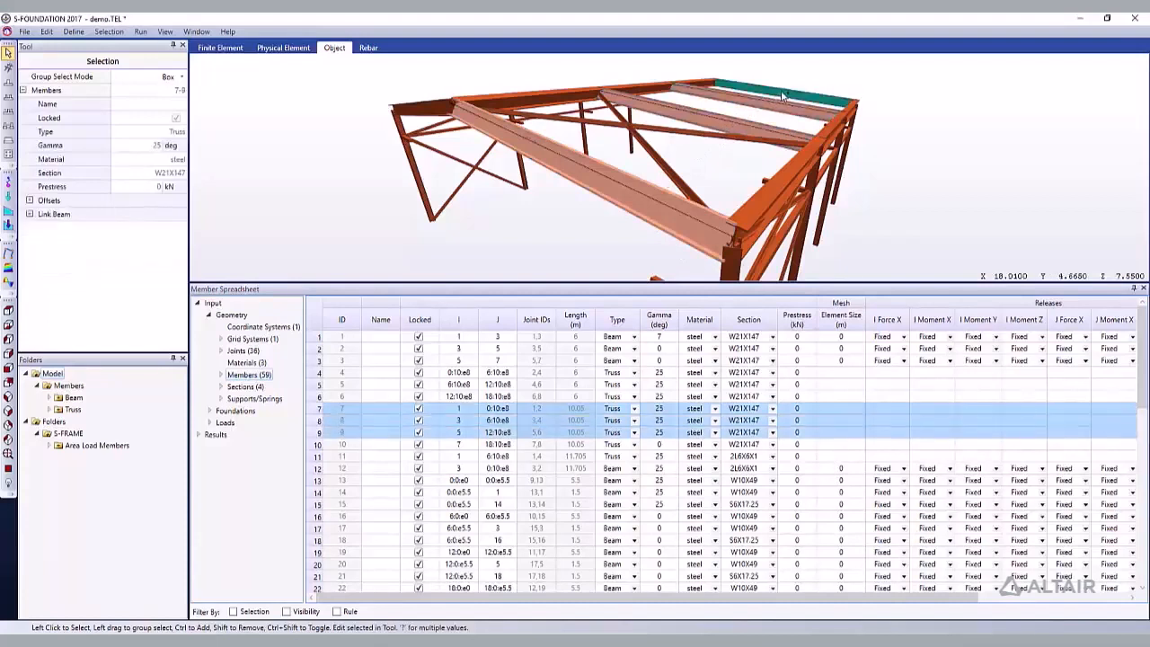
{"action": "left_click", "coordinate": [843, 105], "text": "ctrl"}
{"action": "left_click", "coordinate": [850, 116], "text": "ctrl"}
{"action": "left_click", "coordinate": [813, 155], "text": "ctrl"}
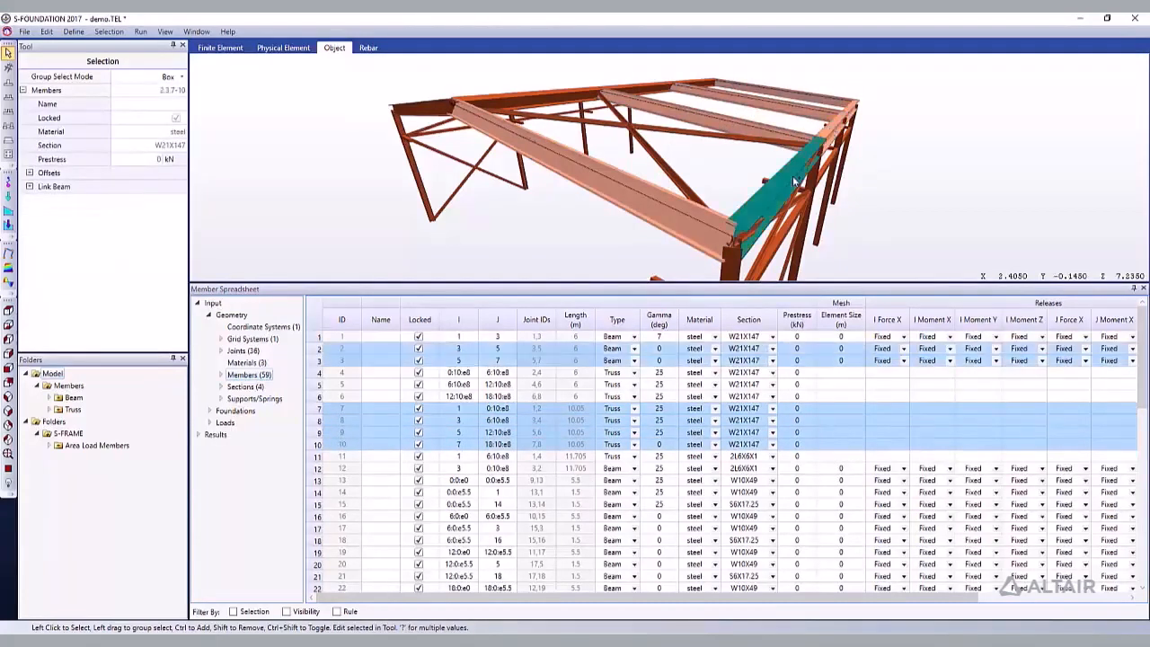
{"action": "left_click", "coordinate": [792, 175], "text": "ctrl"}
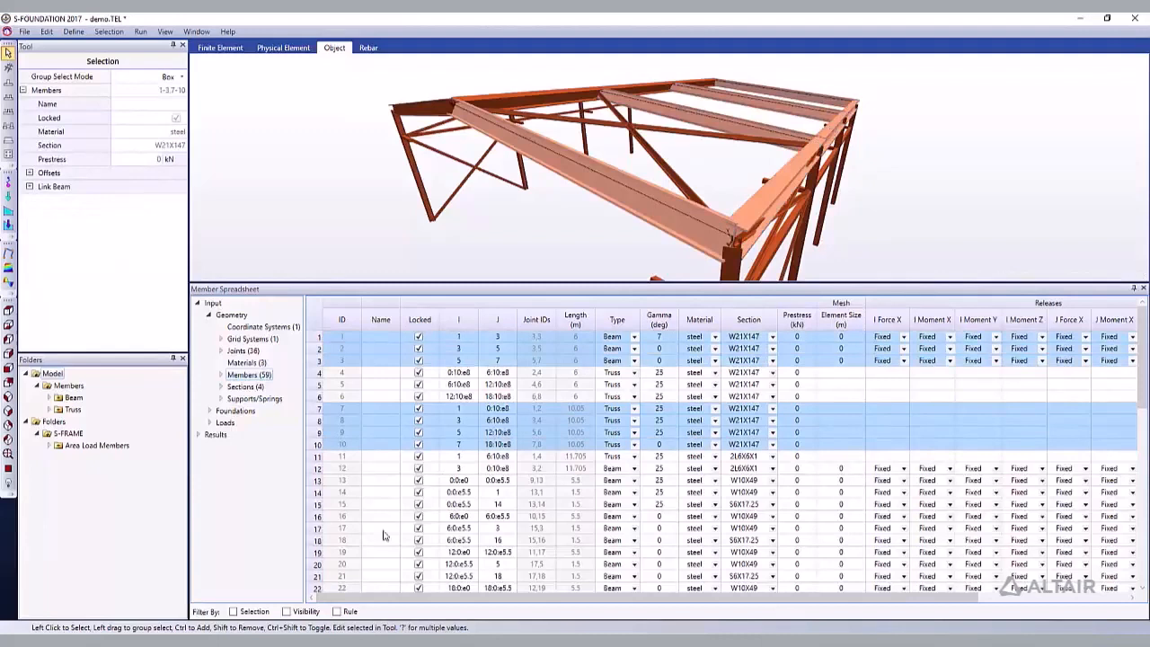
Filter the spreadsheet by selection and, with the Beam folder's members isolated in the model, also by visibility
{"action": "left_click", "coordinate": [233, 611]}
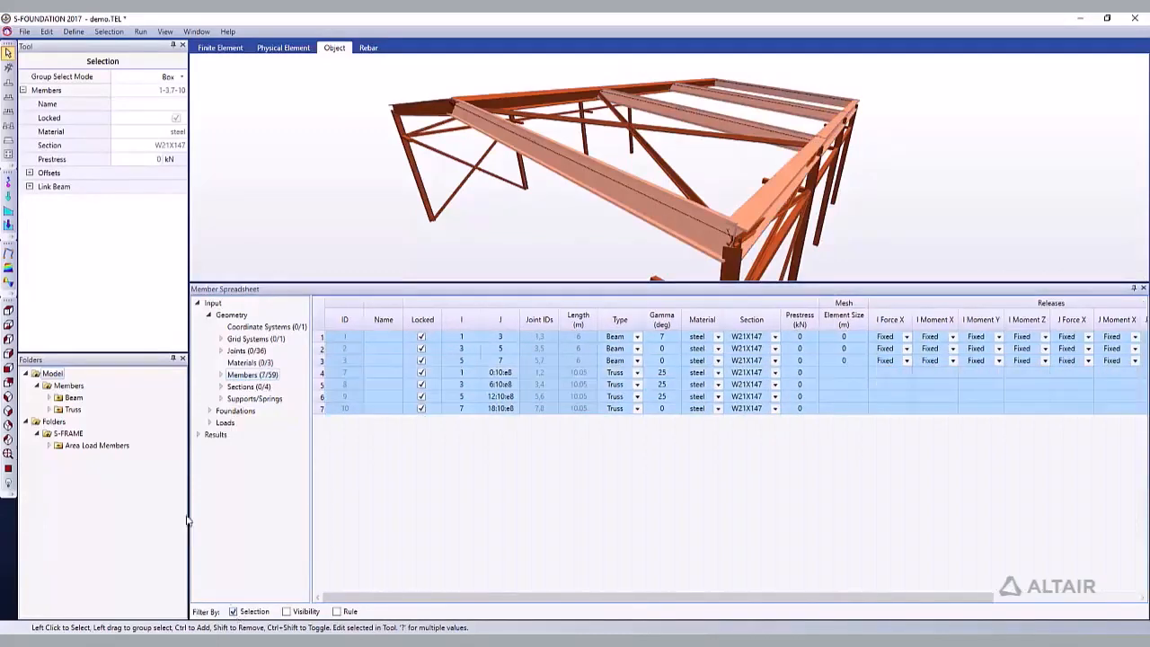
{"action": "left_click", "coordinate": [74, 399]}
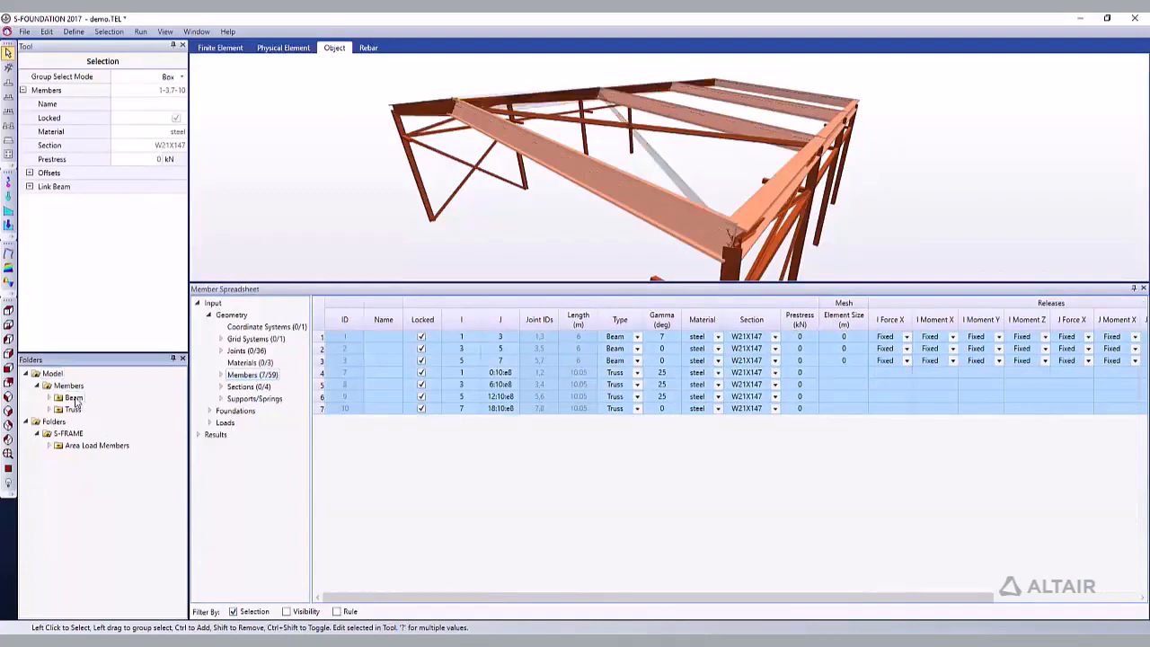
{"action": "left_click", "coordinate": [297, 614]}
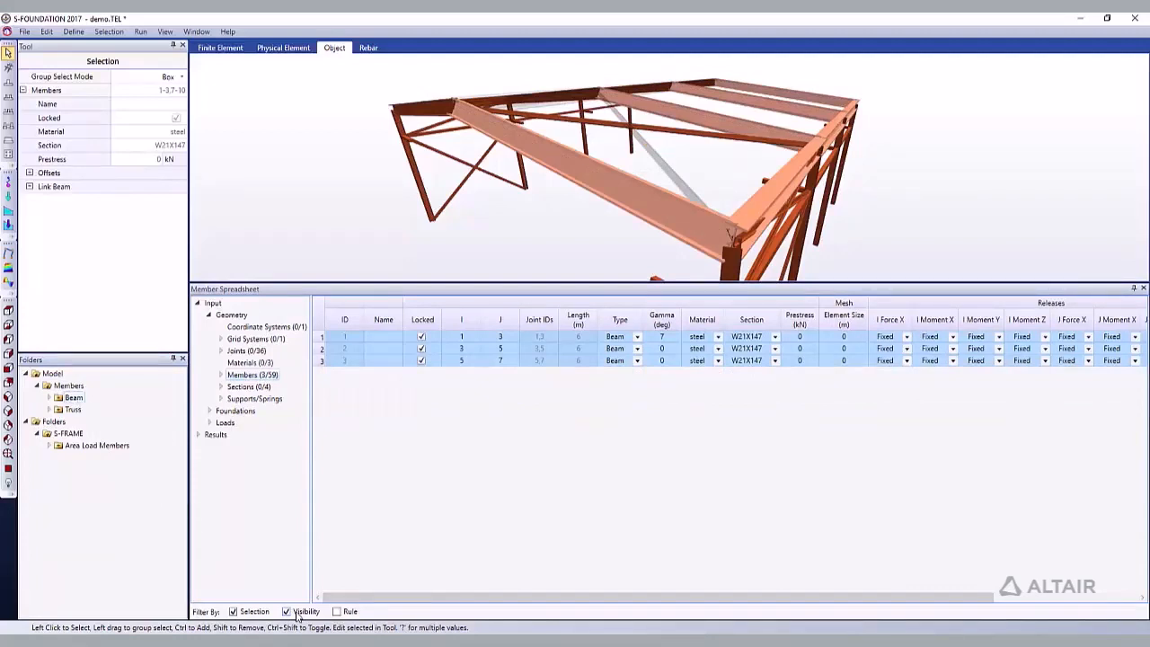
Turn off the Visibility and Selection filters of the member spreadsheet
{"action": "left_click", "coordinate": [297, 614]}
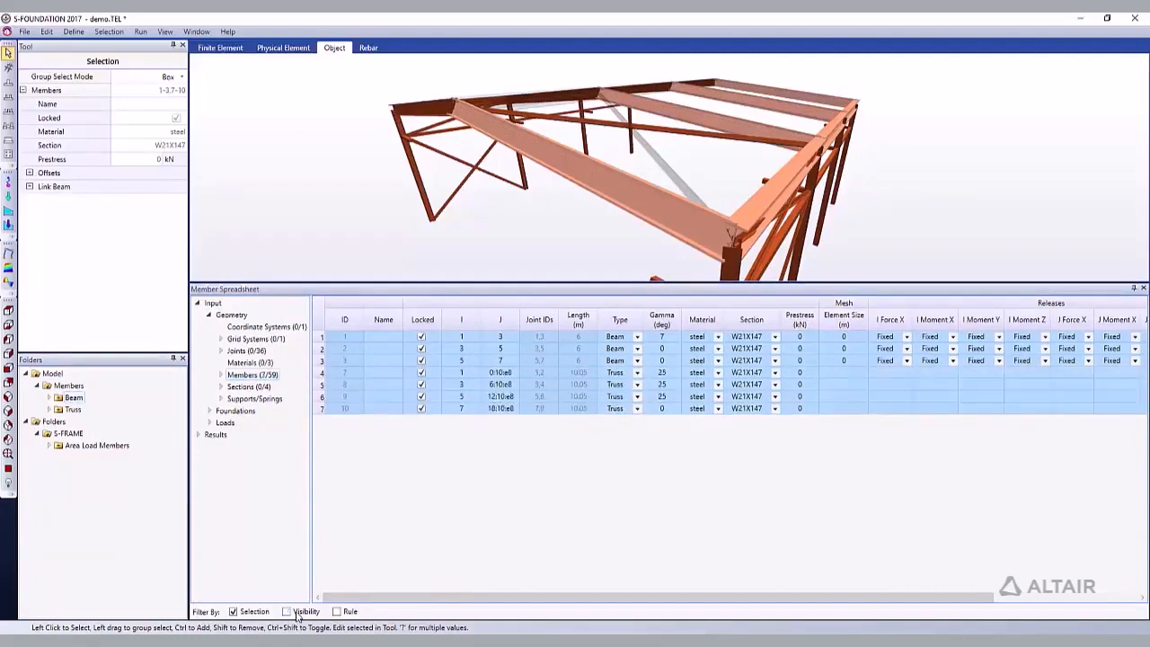
{"action": "left_click", "coordinate": [233, 612]}
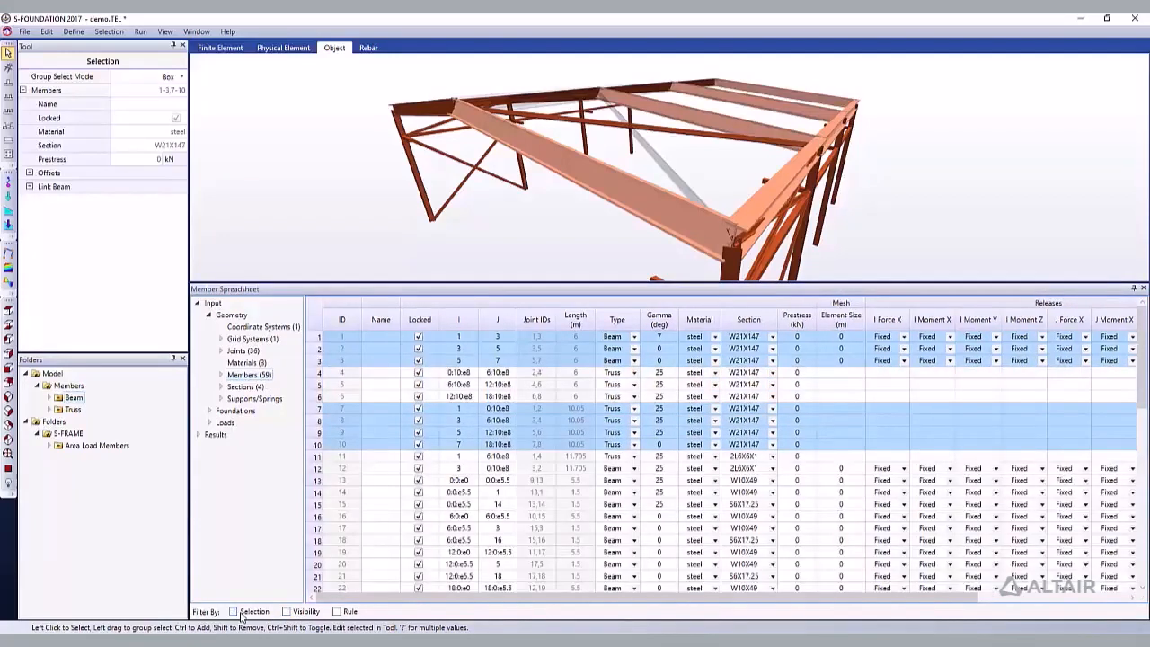
Enable the Rule filter and add a Member property rule for ID equal to 0, checking which properties a rule can use
{"action": "left_click", "coordinate": [337, 612]}
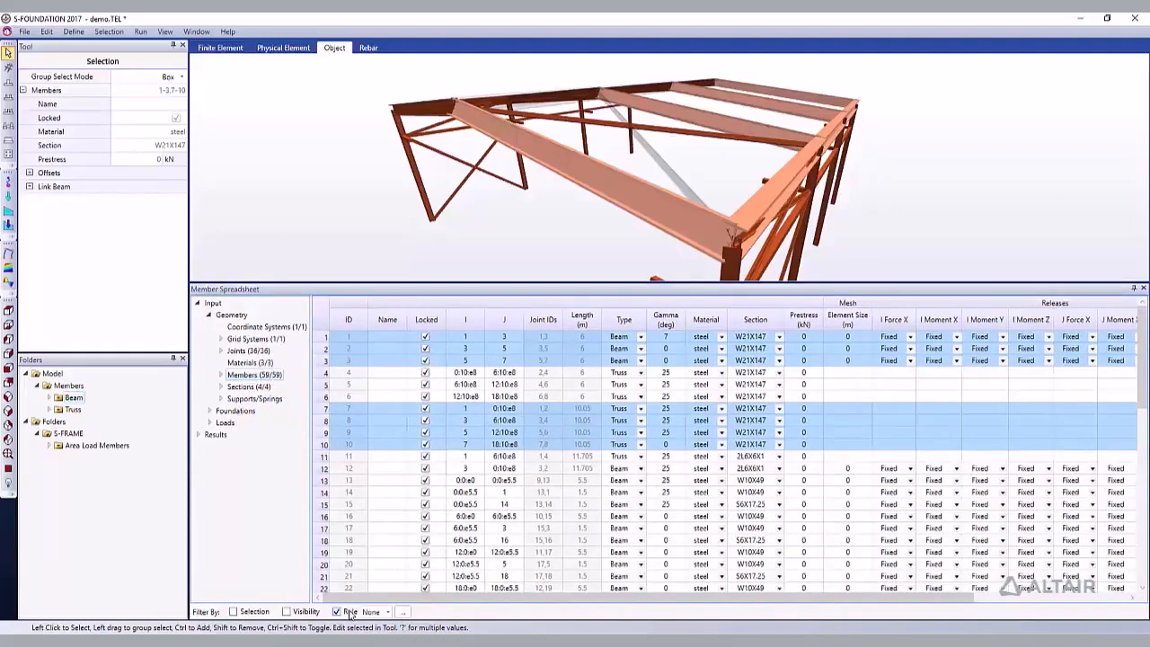
{"action": "left_click", "coordinate": [402, 612]}
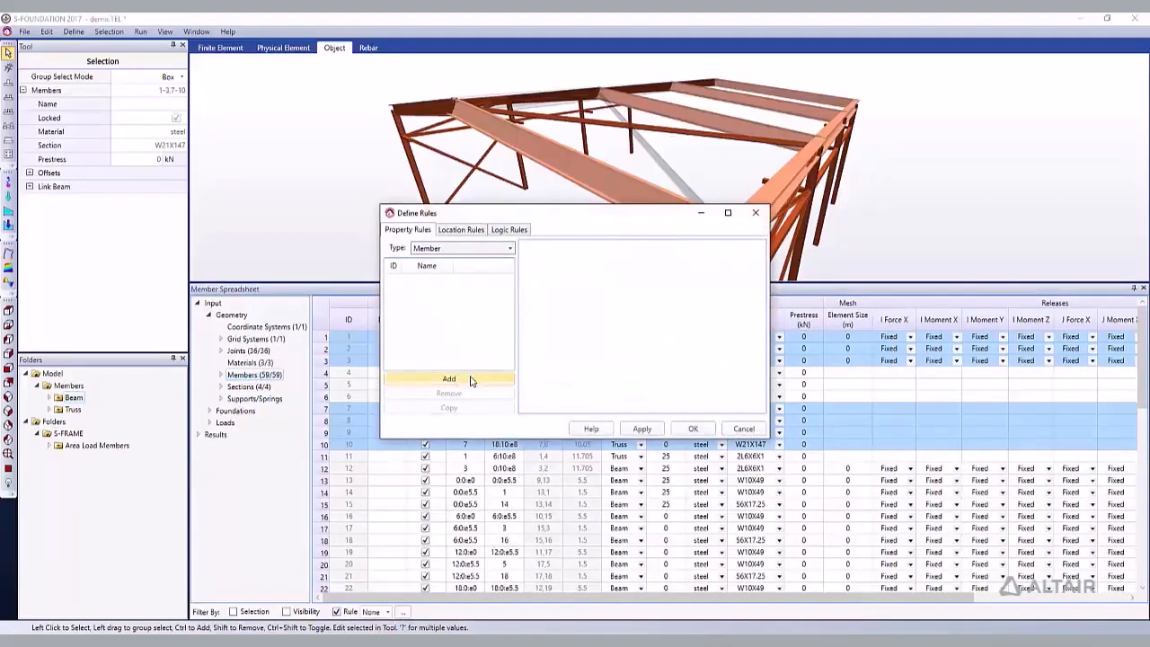
{"action": "left_click", "coordinate": [469, 380]}
{"action": "left_click", "coordinate": [622, 294]}
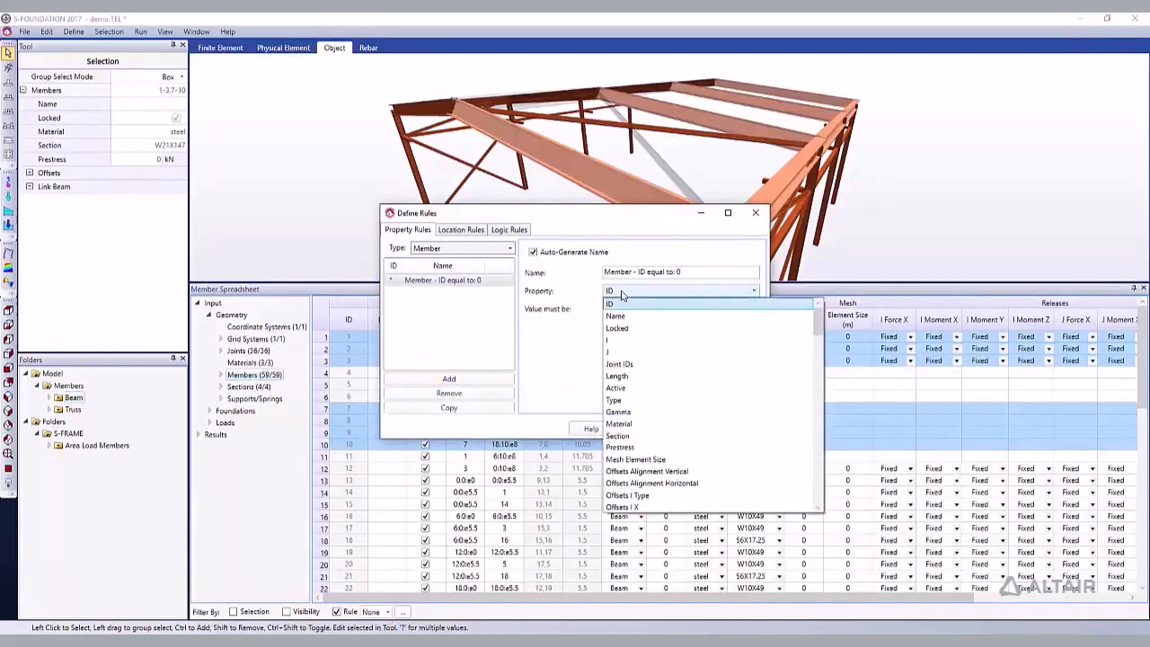
{"action": "left_click", "coordinate": [467, 236]}
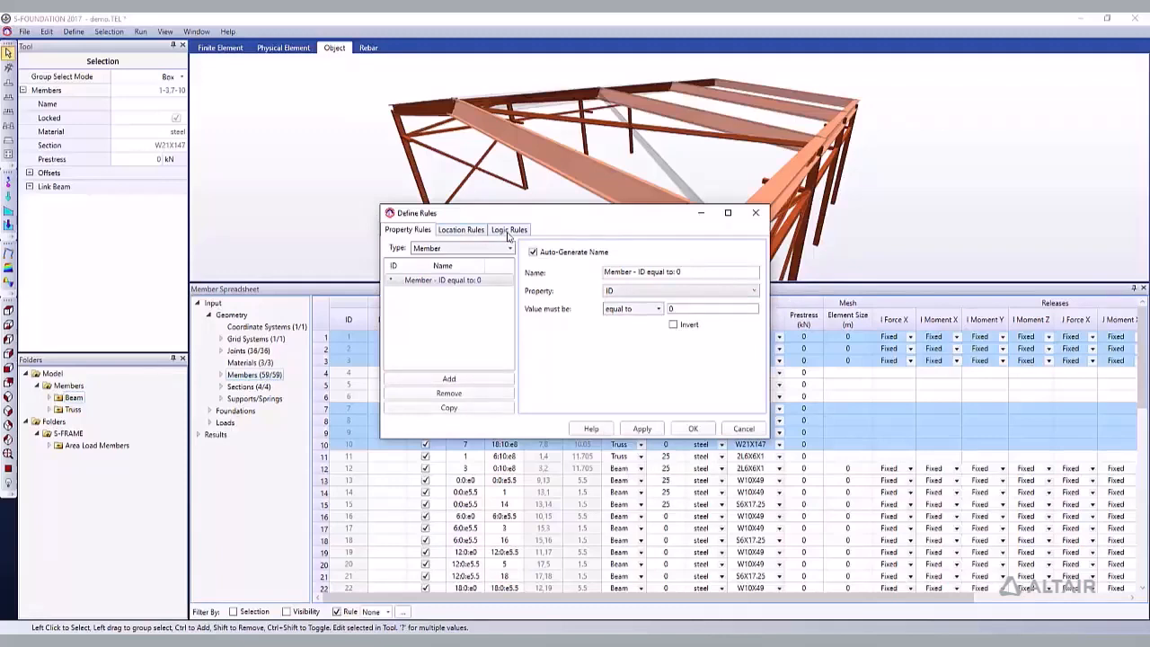
{"action": "left_click", "coordinate": [693, 429]}
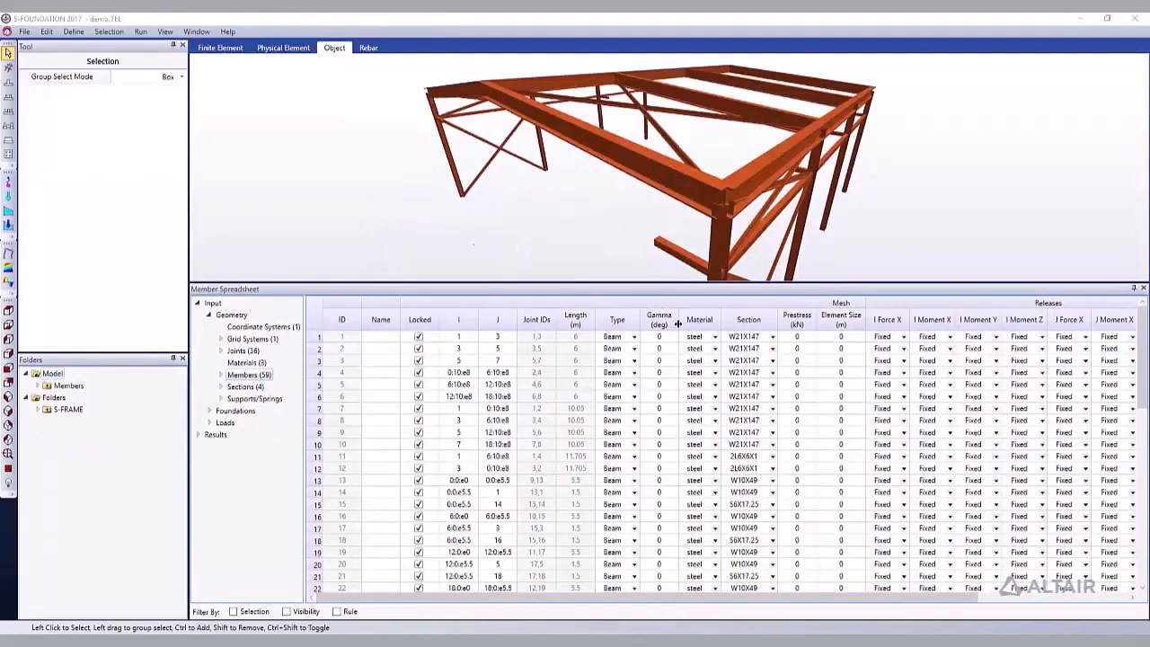
Widen the Gamma column and clear the custom column widths again
{"action": "left_click_drag", "start_coordinate": [667, 324], "coordinate": [711, 328]}
{"action": "right_click", "coordinate": [697, 325]}
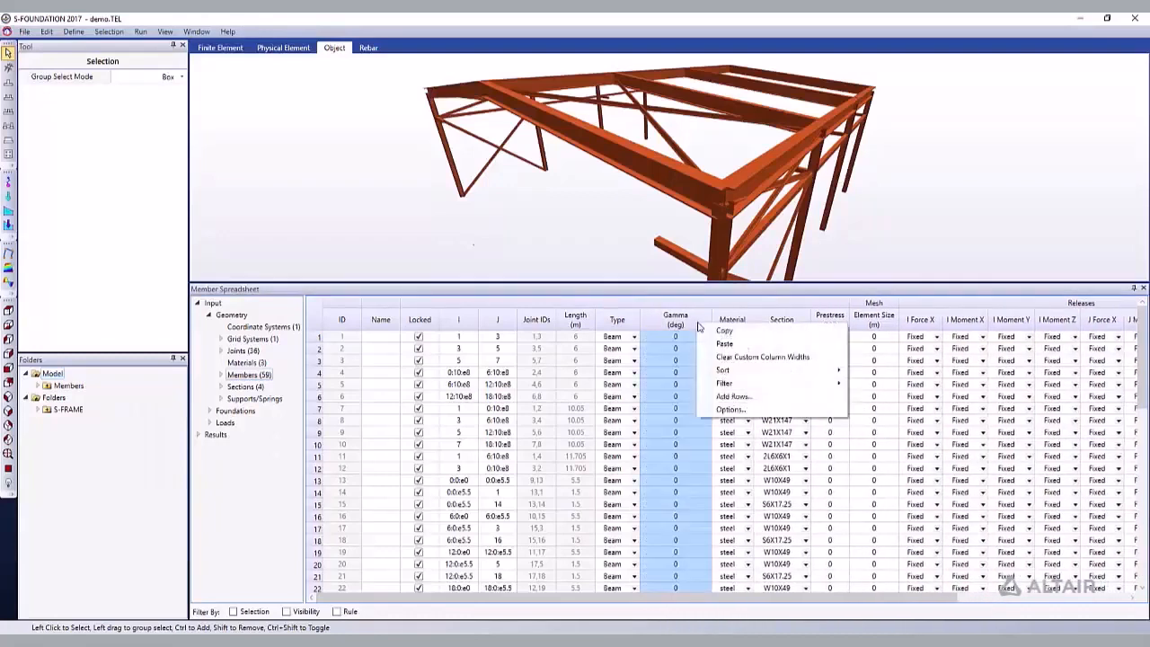
{"action": "left_click", "coordinate": [818, 357]}
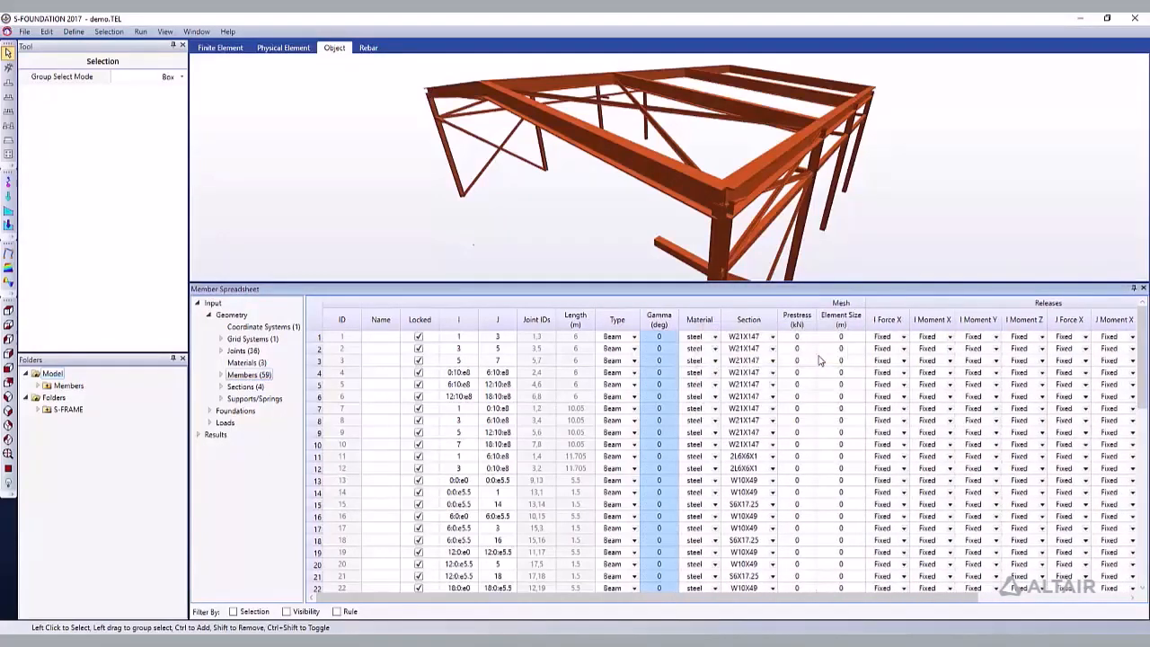
Turn on Show Column Visibility in the member spreadsheet's display options
{"action": "right_click", "coordinate": [670, 377]}
{"action": "left_click", "coordinate": [737, 449]}
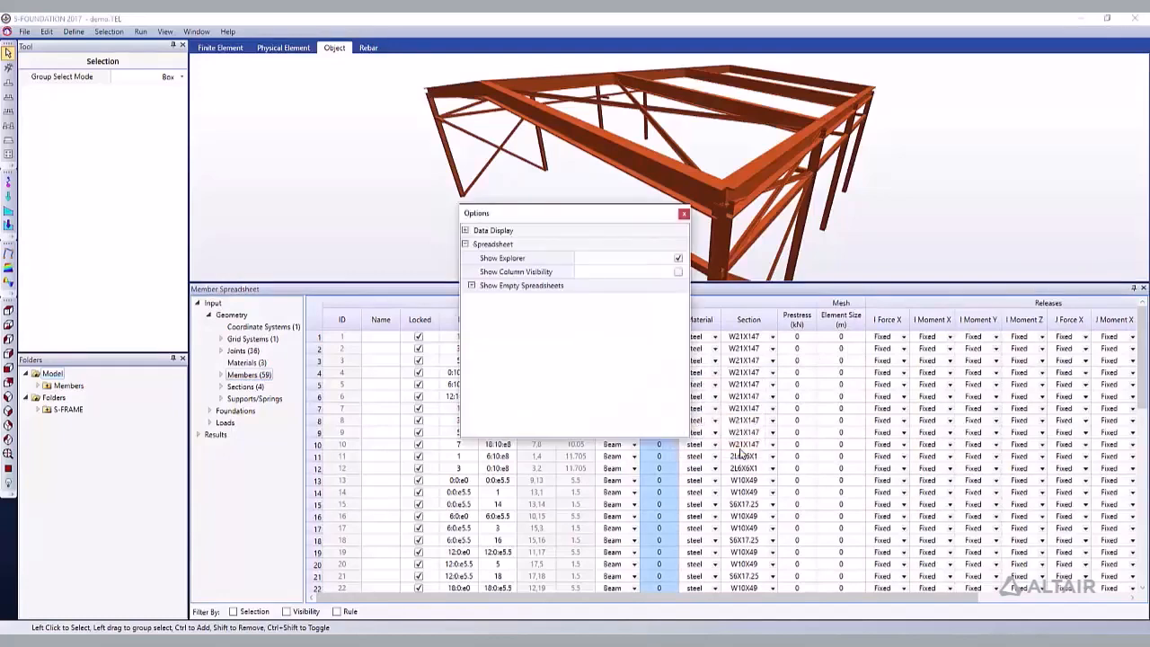
{"action": "left_click", "coordinate": [678, 271]}
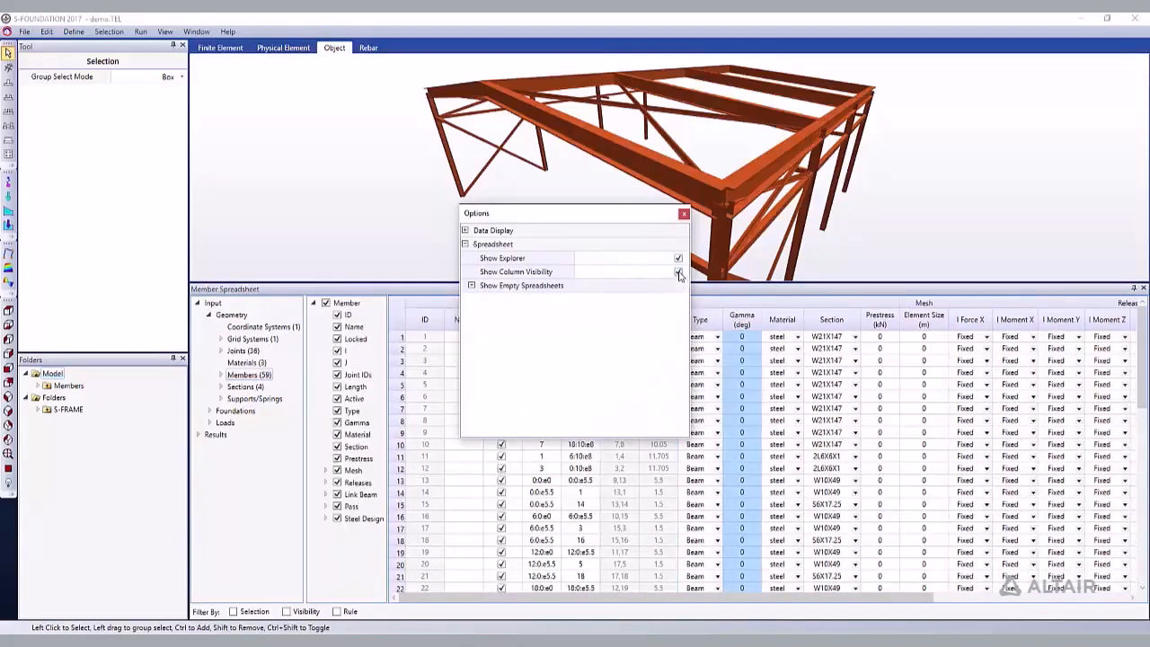
{"action": "left_click", "coordinate": [684, 214]}
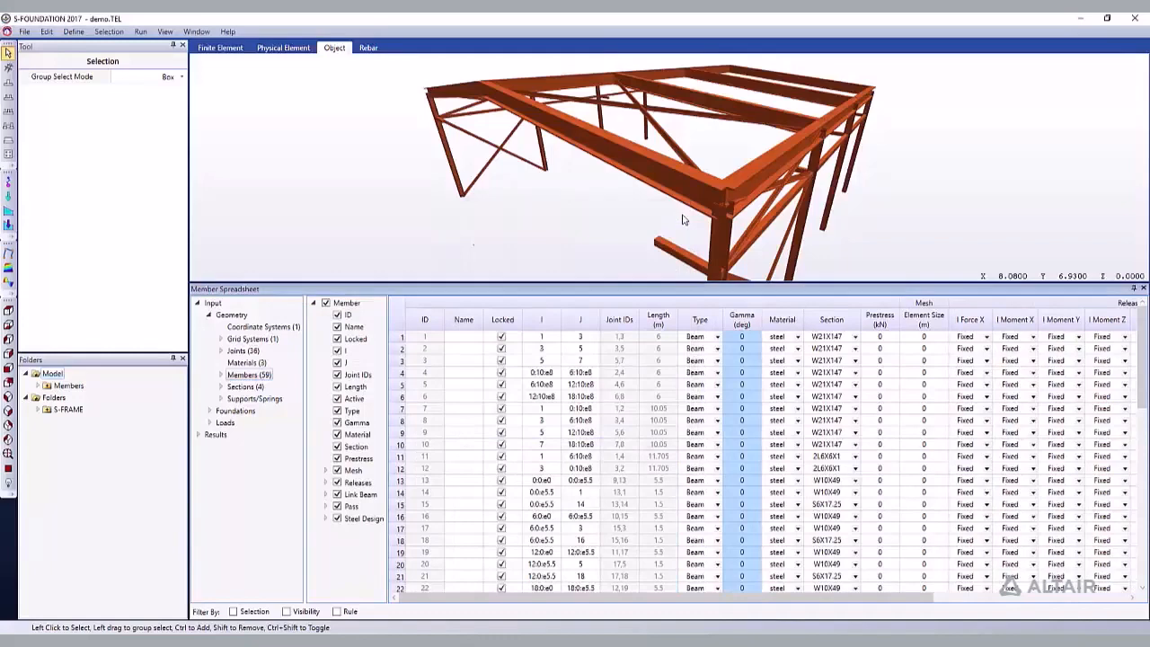
Hide the I, J and Joint IDs columns and move the Length column directly after ID
{"action": "left_click", "coordinate": [337, 350]}
{"action": "left_click", "coordinate": [338, 362]}
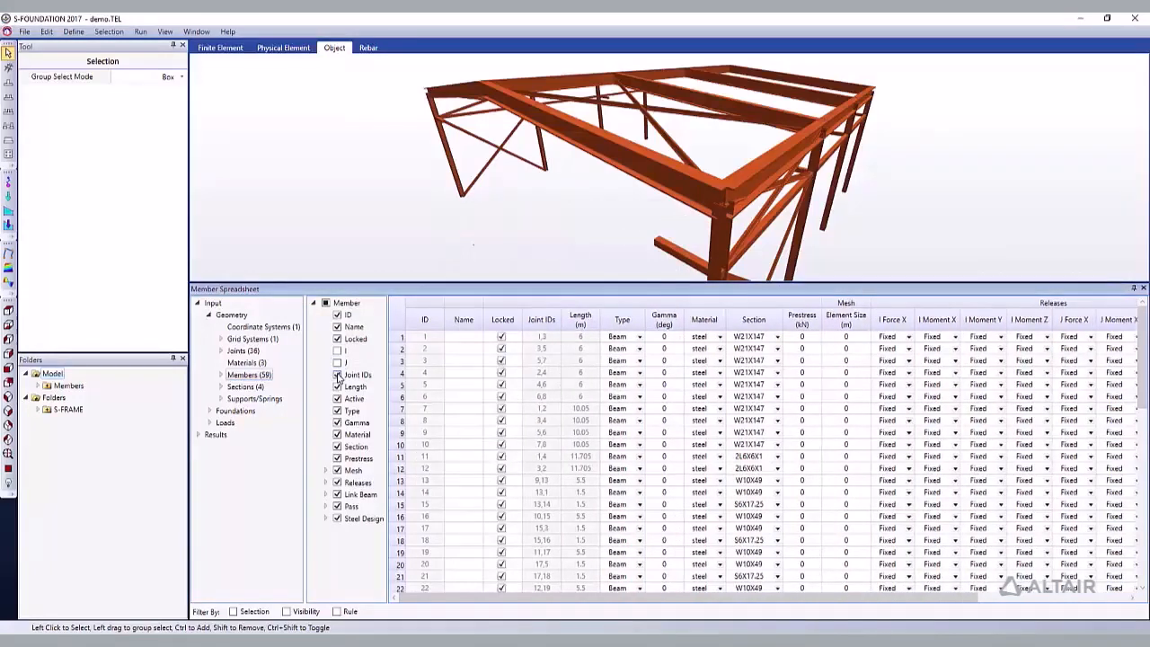
{"action": "left_click", "coordinate": [338, 373]}
{"action": "left_click_drag", "start_coordinate": [356, 392], "coordinate": [358, 329]}
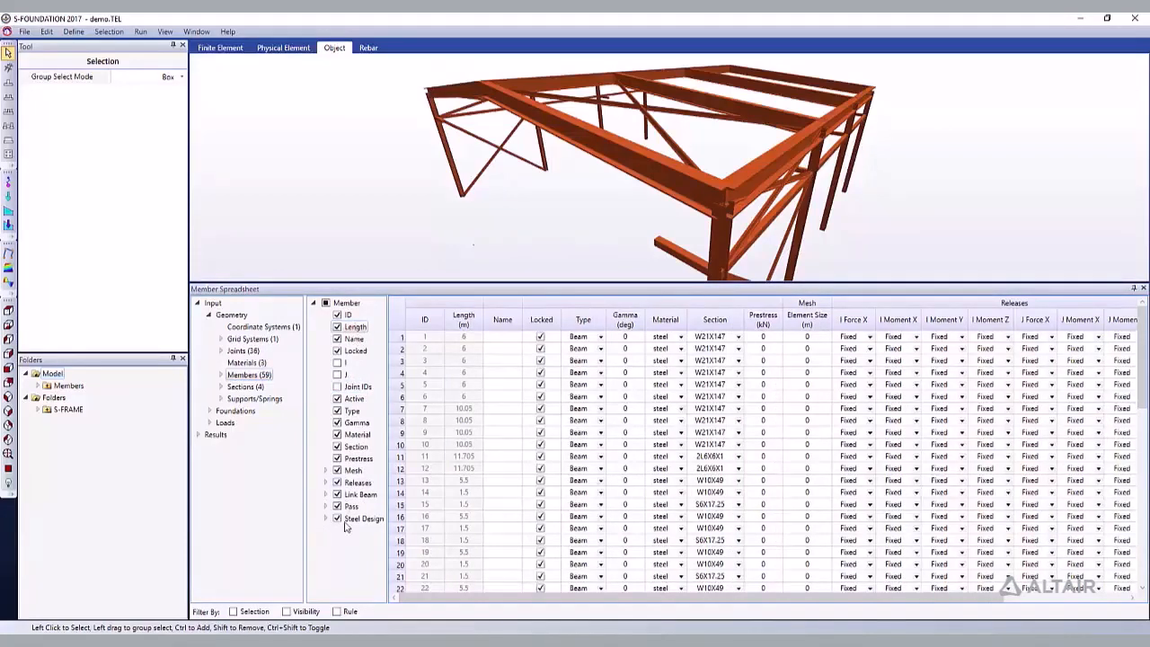
Reset the member spreadsheet's column visibility, then reset all column settings including their order
{"action": "right_click", "coordinate": [350, 551]}
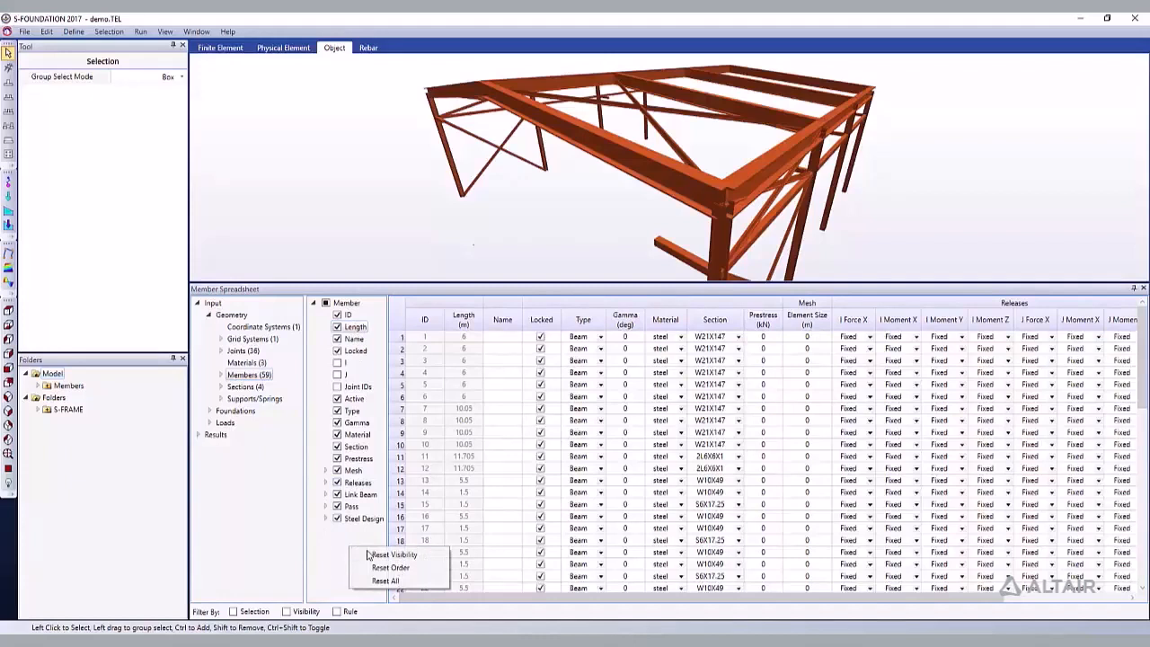
{"action": "left_click", "coordinate": [368, 555]}
{"action": "right_click", "coordinate": [356, 552]}
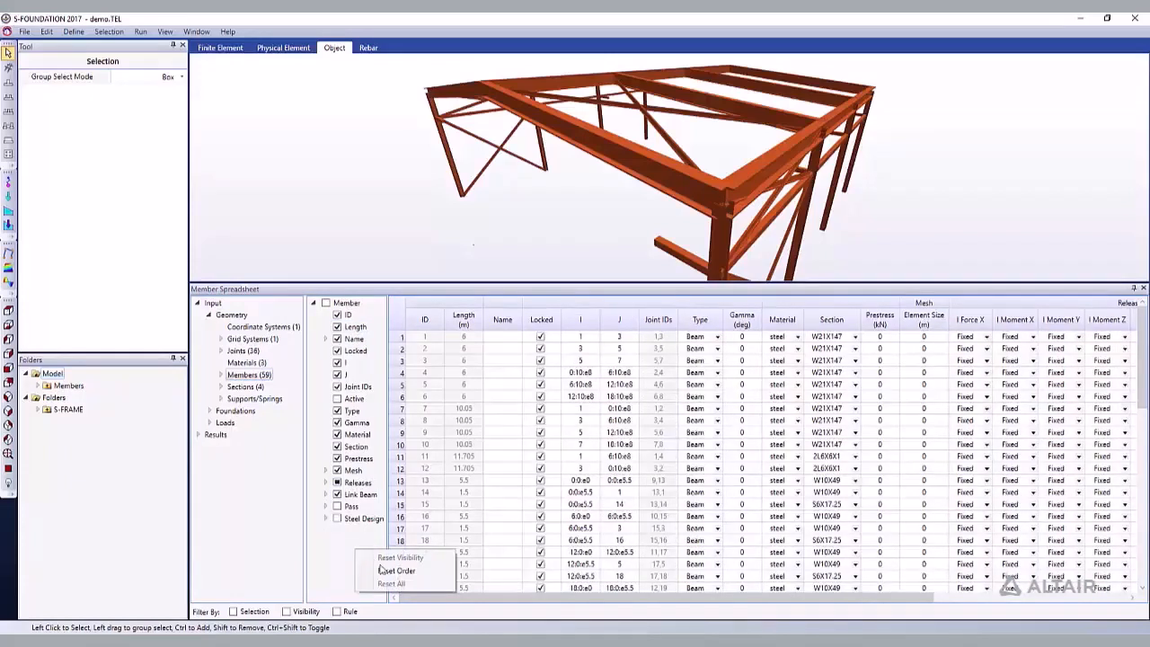
{"action": "left_click", "coordinate": [408, 582]}
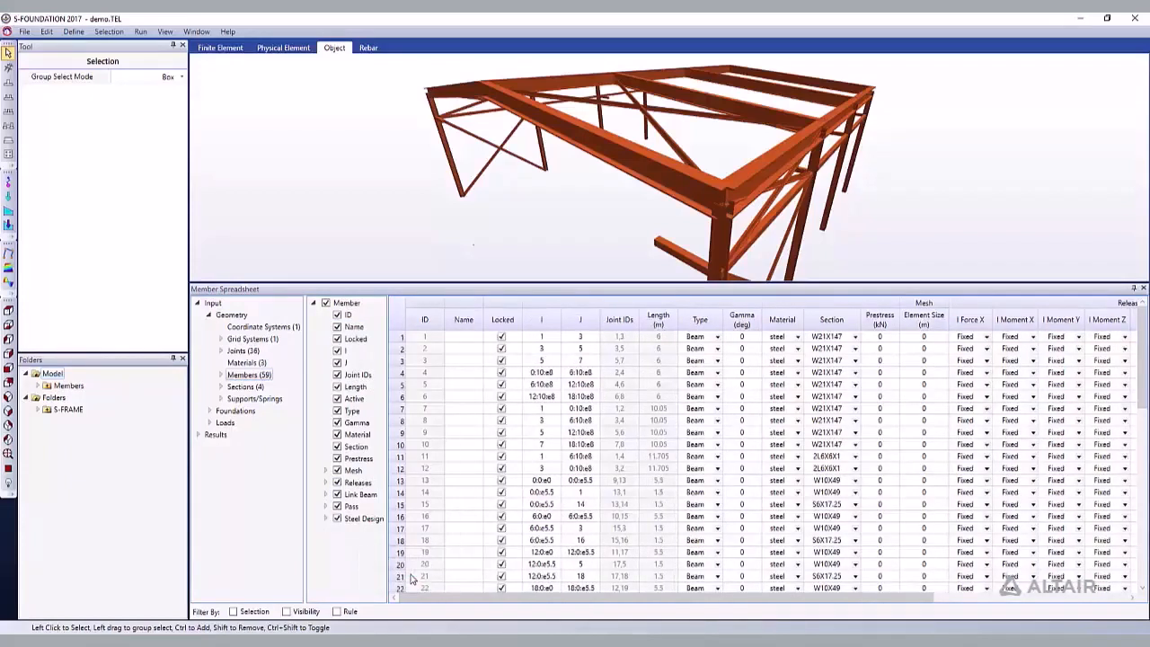
Turn off Show Column Visibility in the spreadsheet options, and switch Show Explorer off and on again
{"action": "right_click", "coordinate": [275, 528]}
{"action": "left_click", "coordinate": [312, 543]}
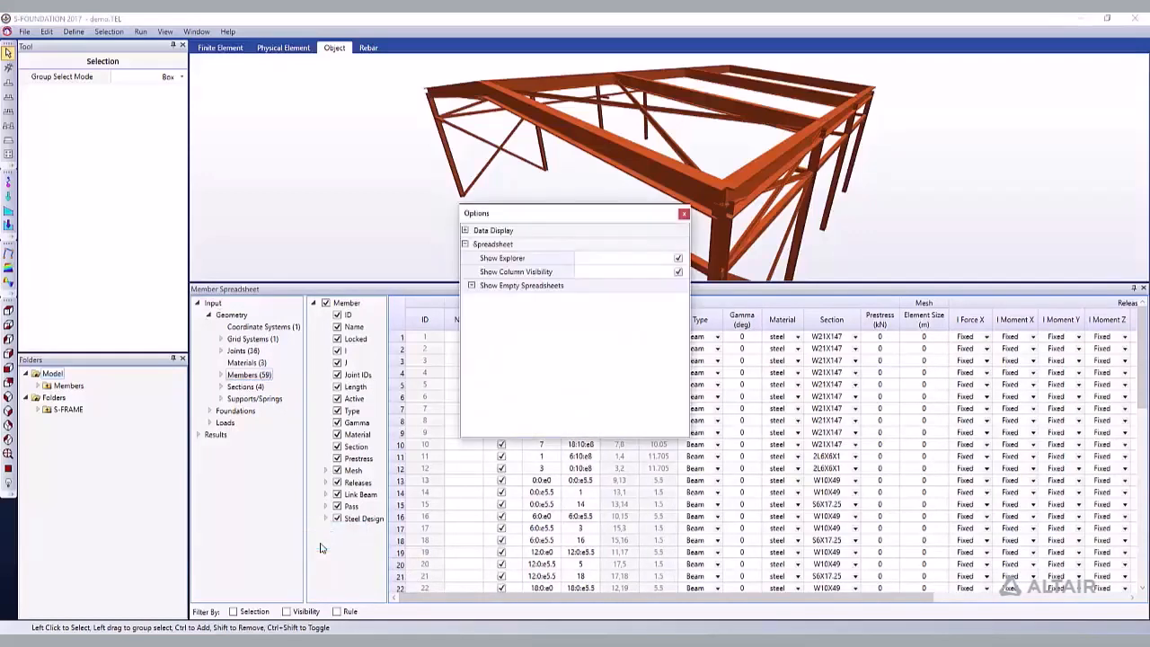
{"action": "left_click", "coordinate": [678, 272]}
{"action": "left_click", "coordinate": [678, 258]}
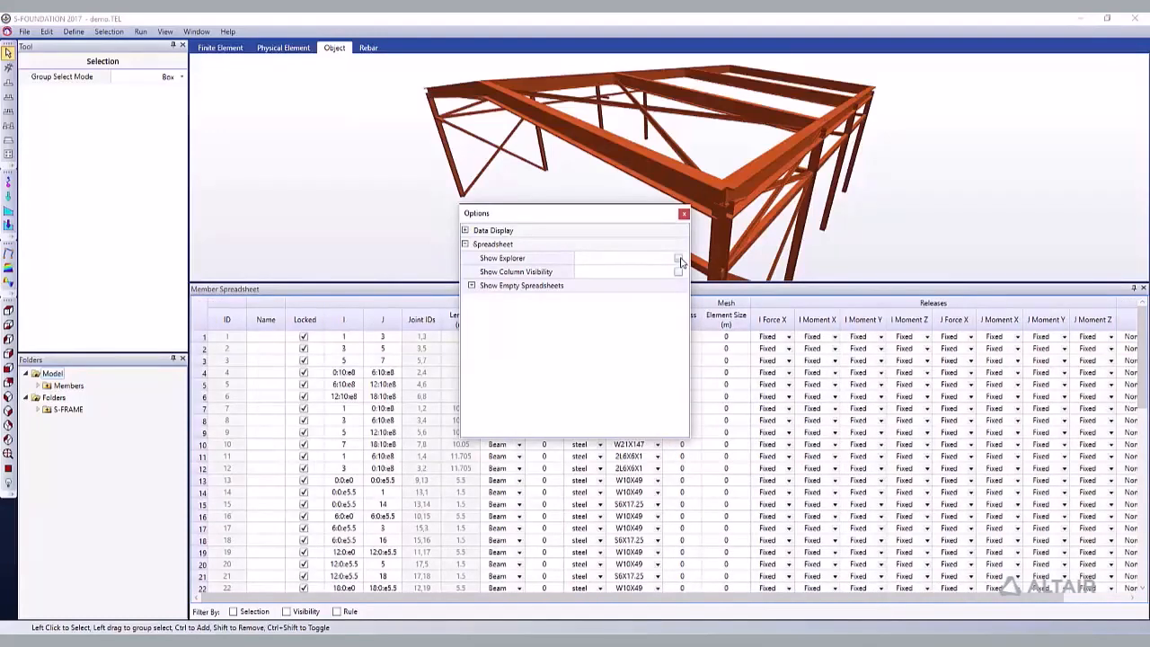
{"action": "left_click", "coordinate": [678, 259]}
Examine the available Reference Property and Type Property choices in the Data Display options
{"action": "left_click", "coordinate": [465, 231]}
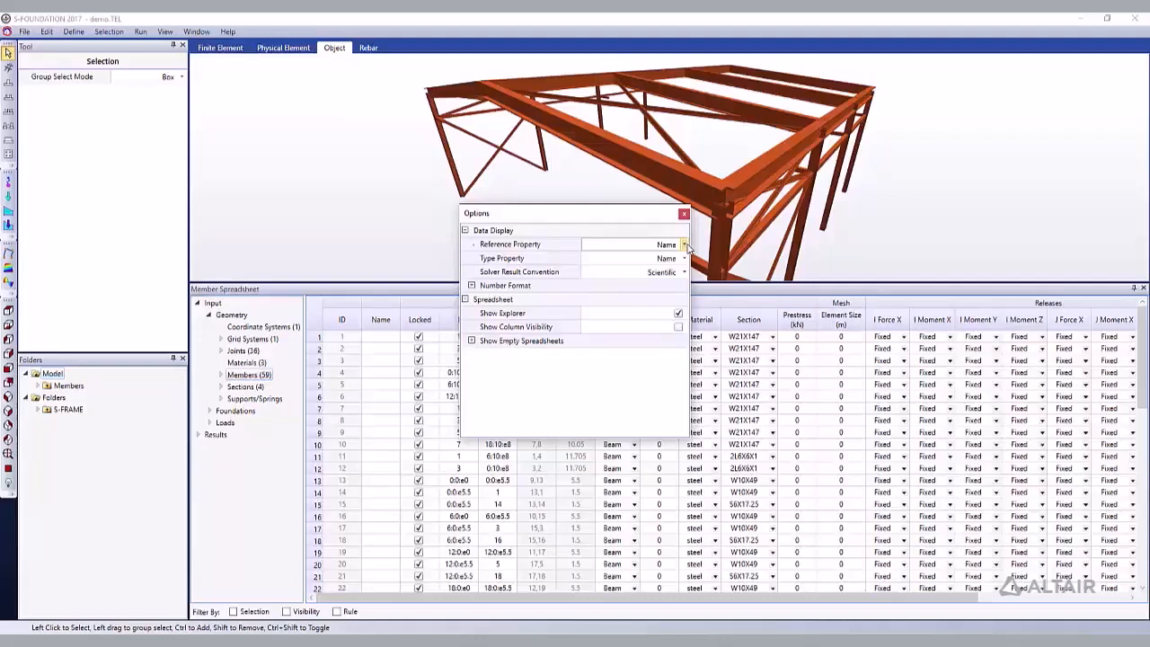
{"action": "left_click", "coordinate": [683, 245]}
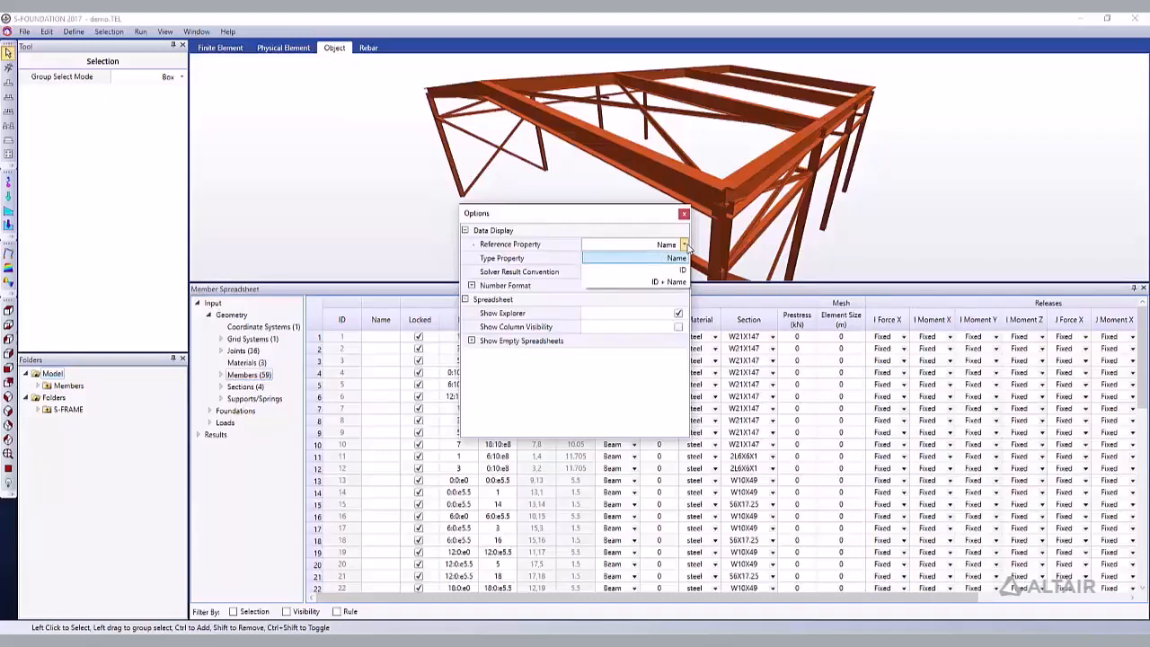
{"action": "left_click", "coordinate": [685, 245]}
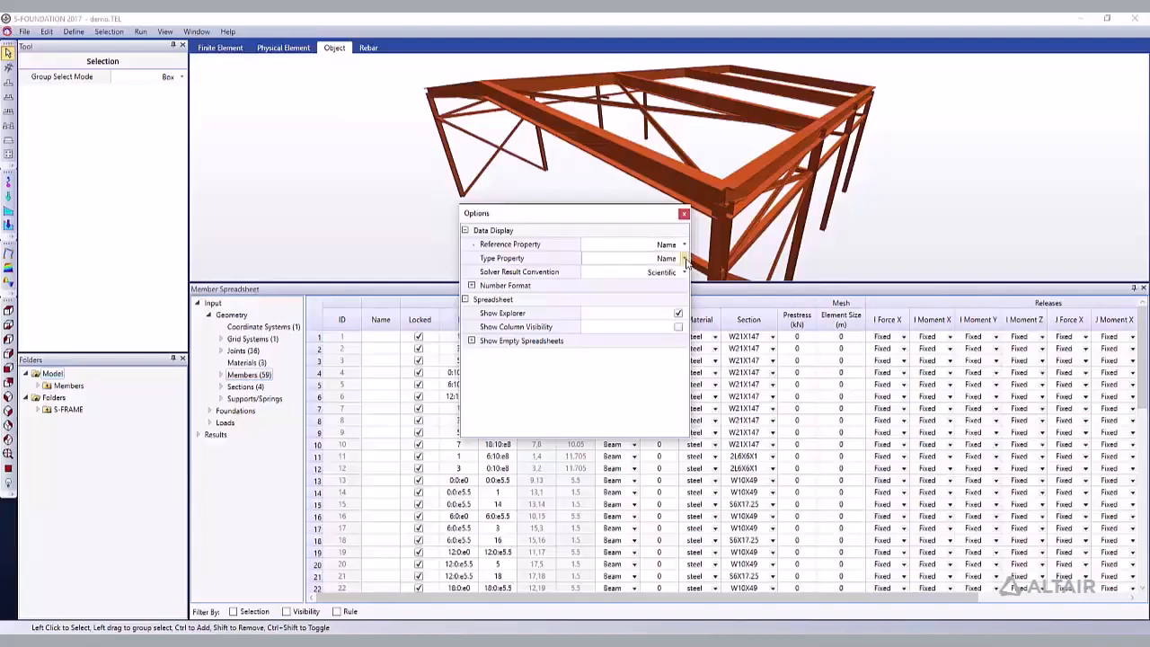
{"action": "left_click", "coordinate": [685, 259]}
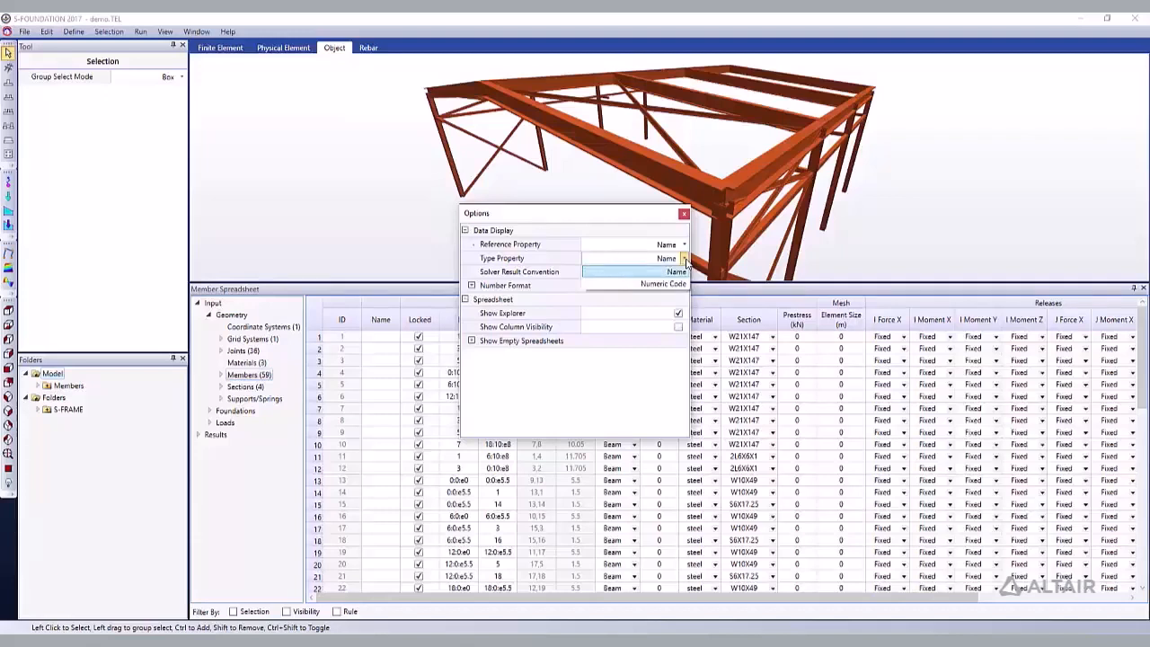
{"action": "left_click", "coordinate": [686, 260]}
Examine the Number Format settings for Input data, enlarging the Options dialog to show them all
{"action": "left_click", "coordinate": [472, 285]}
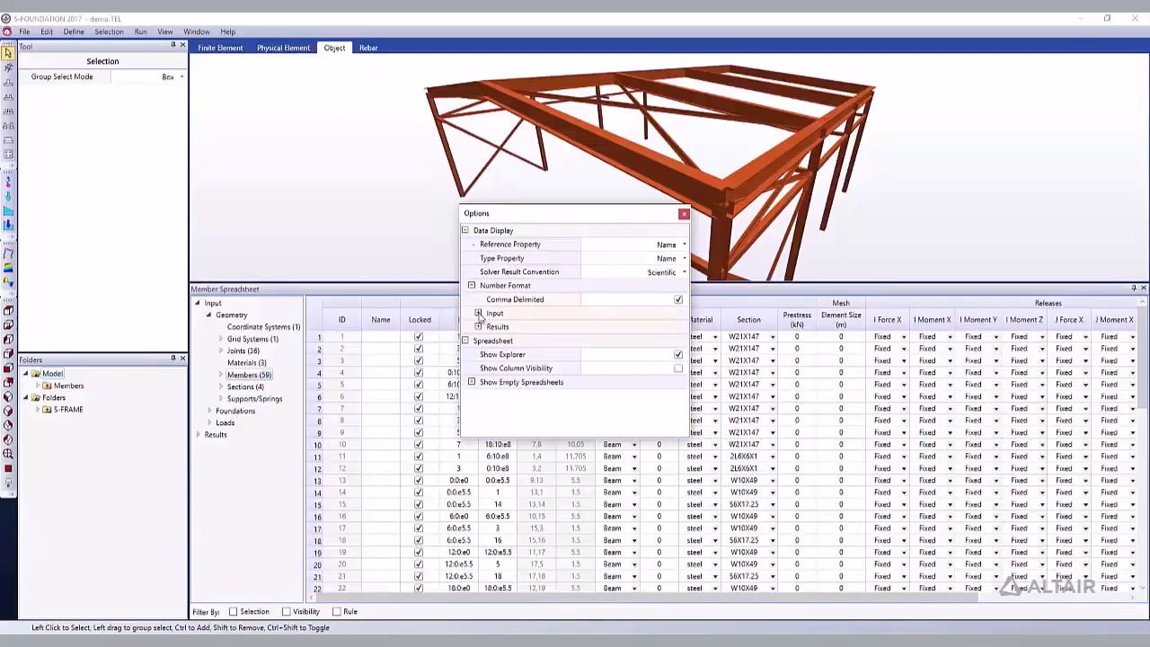
{"action": "left_click", "coordinate": [478, 312]}
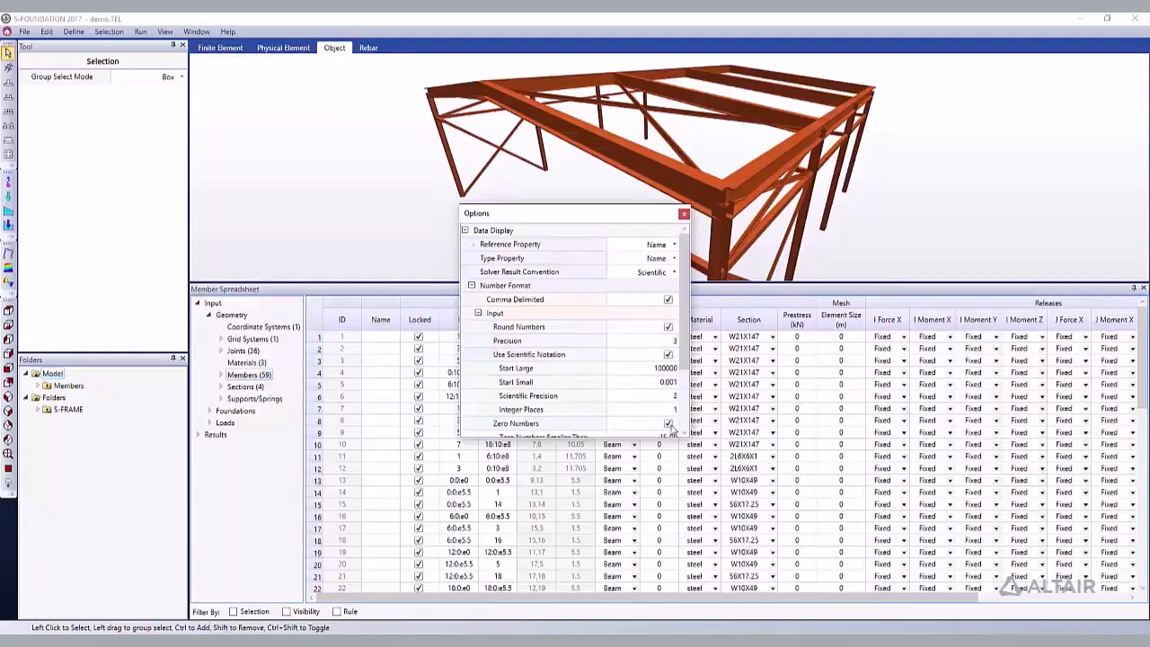
{"action": "left_click_drag", "start_coordinate": [687, 437], "coordinate": [769, 521]}
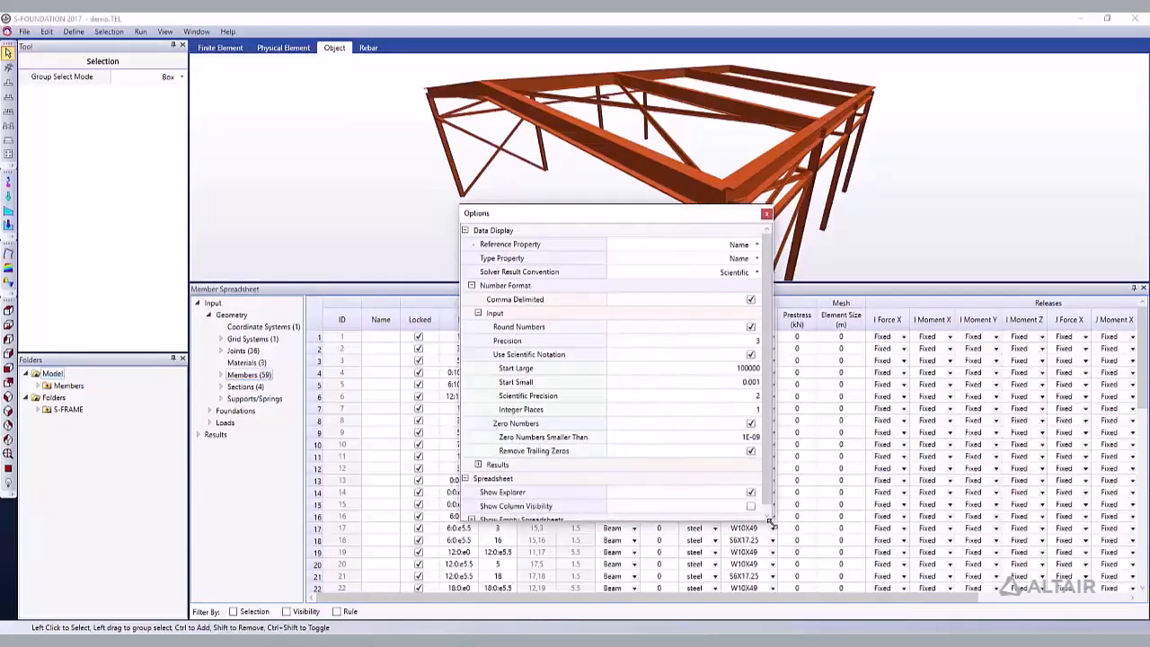